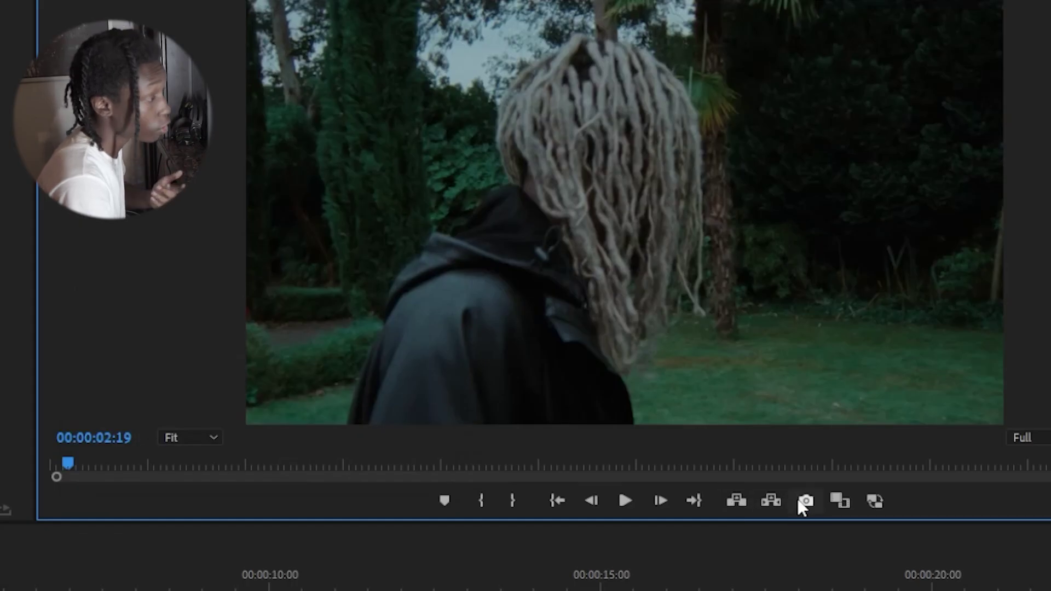
Step: Export the current video frame as a JPEG still and place it in the 1920 x 1080 px Photoshop document
click(833, 327)
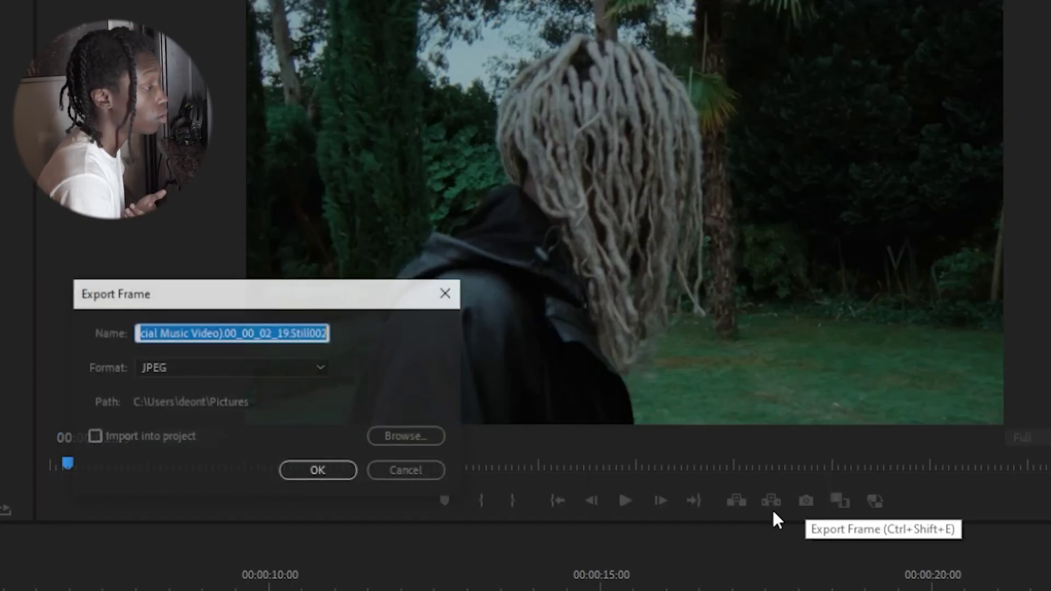
click(317, 472)
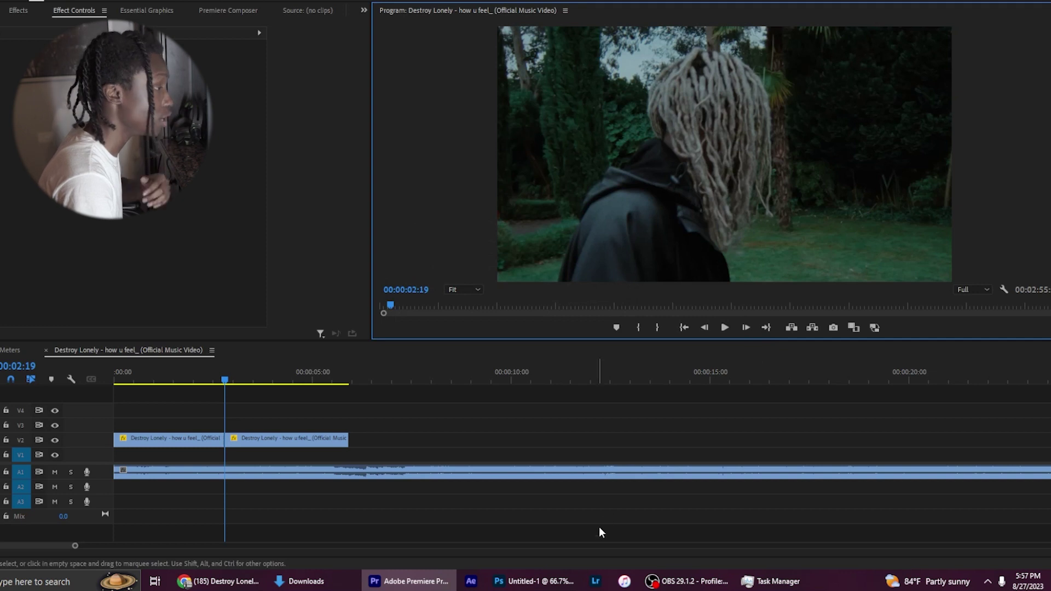
key(alt+Tab)
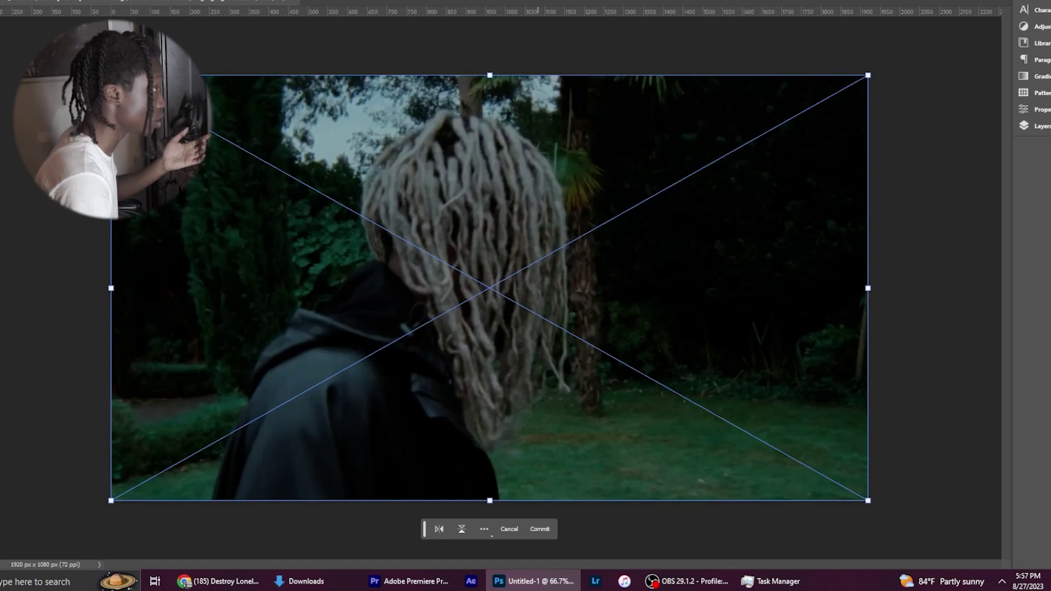
key(Return)
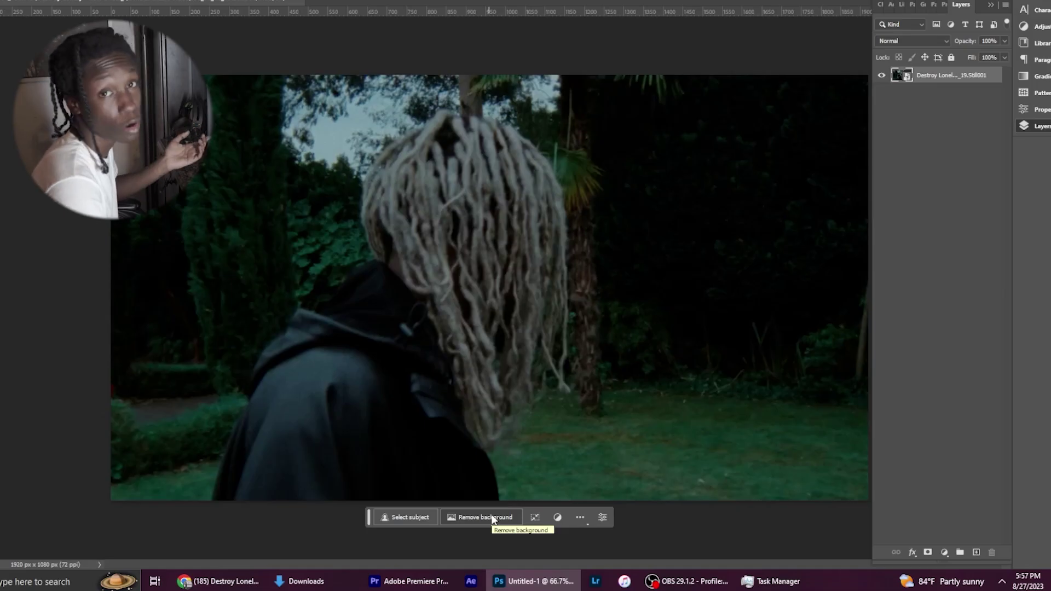
Step: Remove the still's background and mask out the leftover tree patch beside the hair
click(492, 517)
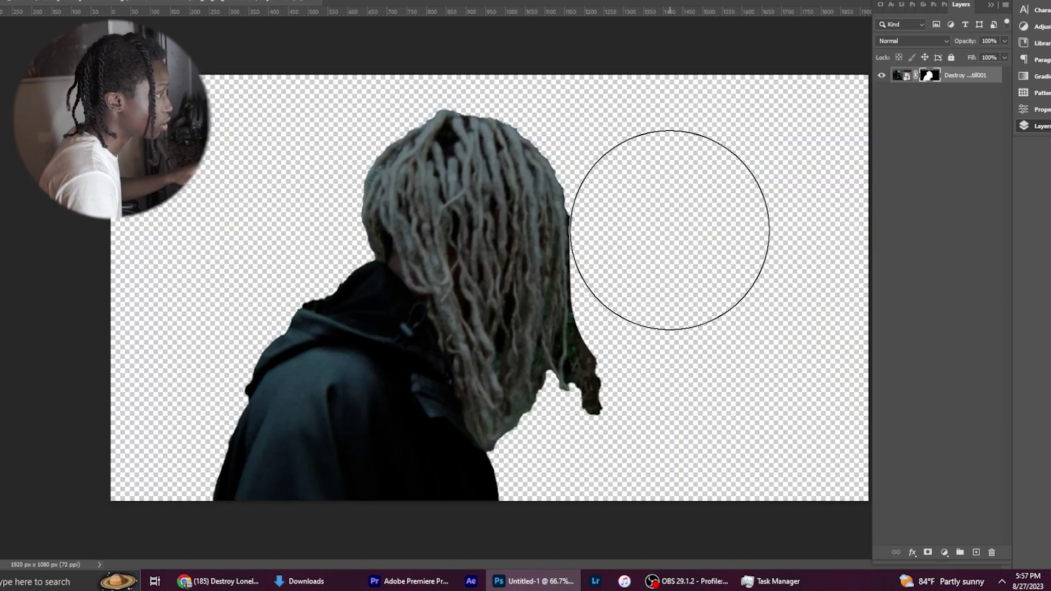
mouse_move(671, 242)
mouse_down()
mouse_move(668, 352)
mouse_move(679, 393)
mouse_move(669, 374)
mouse_move(679, 365)
mouse_up()
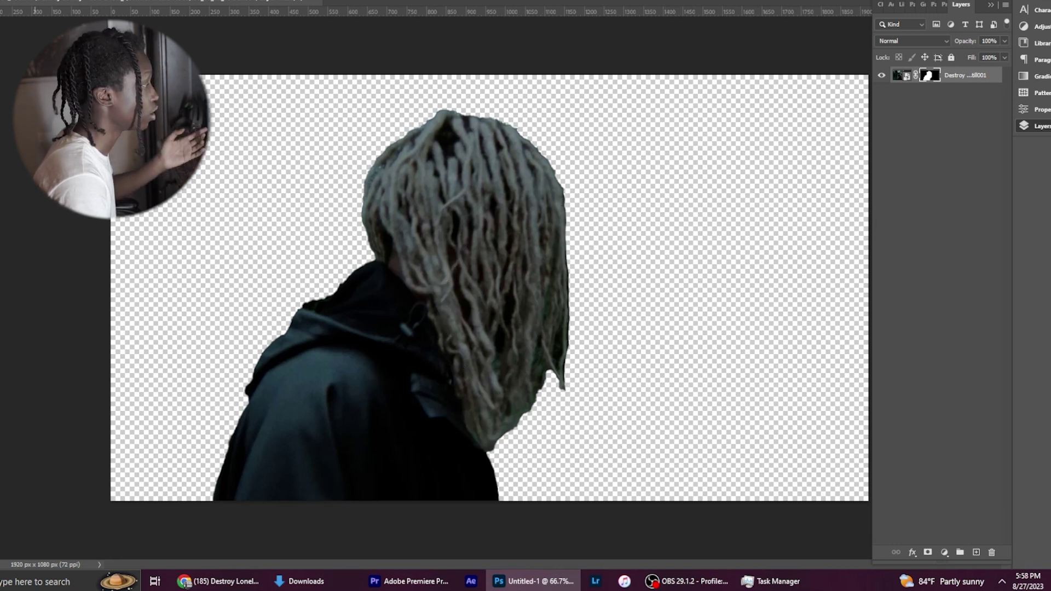
click(950, 146)
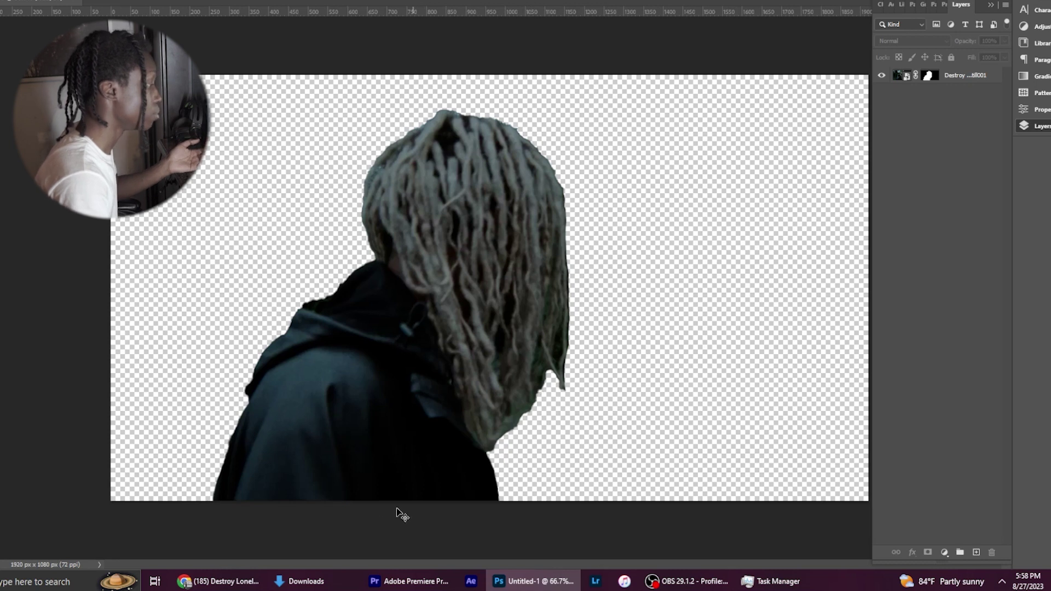
Step: Place the torn paper image pf-s100-pa-4183-02_1 above the cutout and enlarge it to nearly the full canvas height
drag(398, 534, 399, 530)
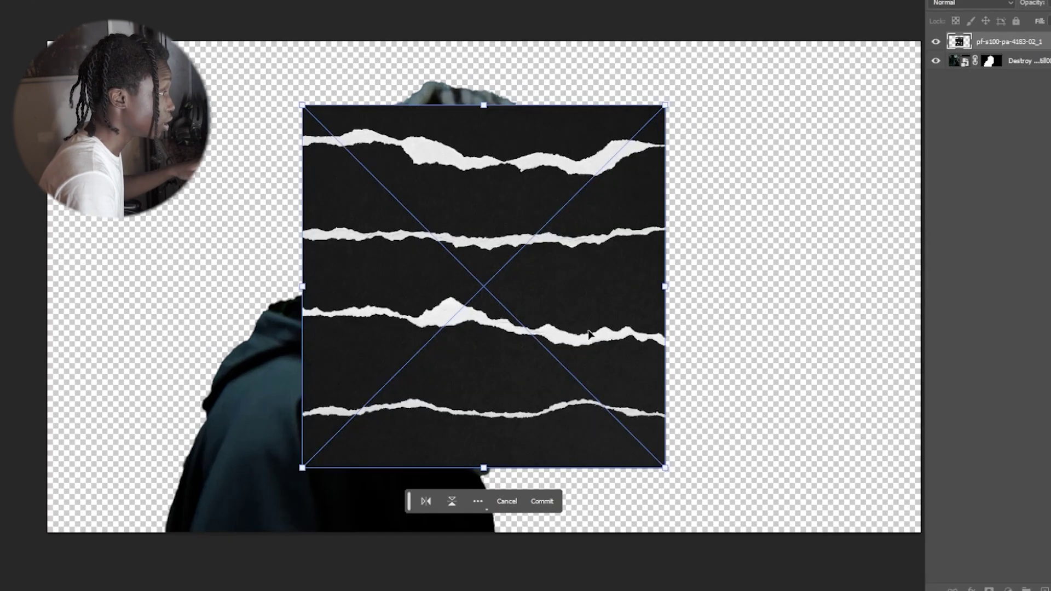
drag(659, 470, 726, 529)
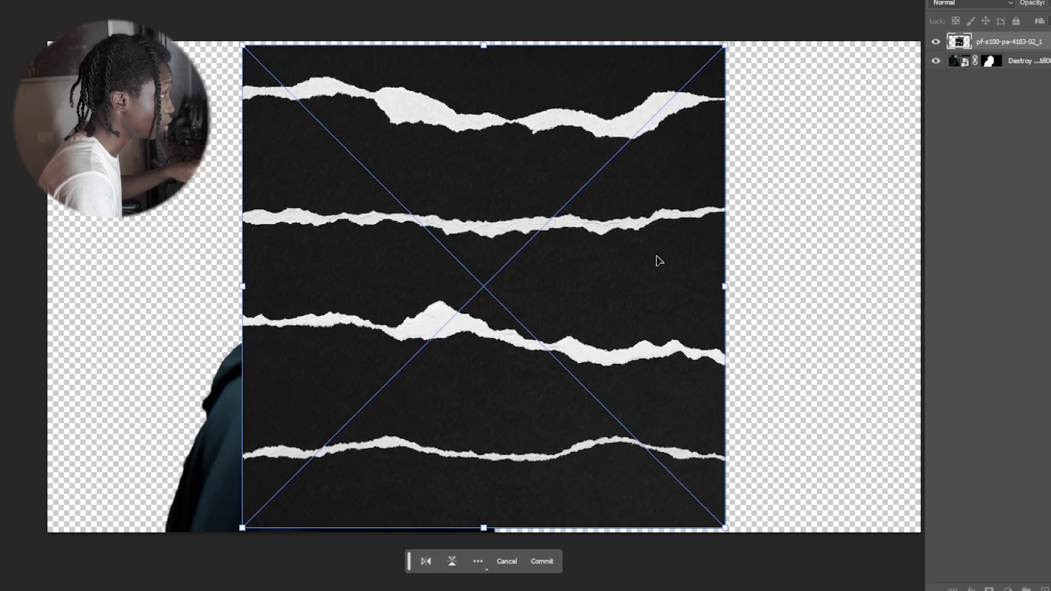
key(Return)
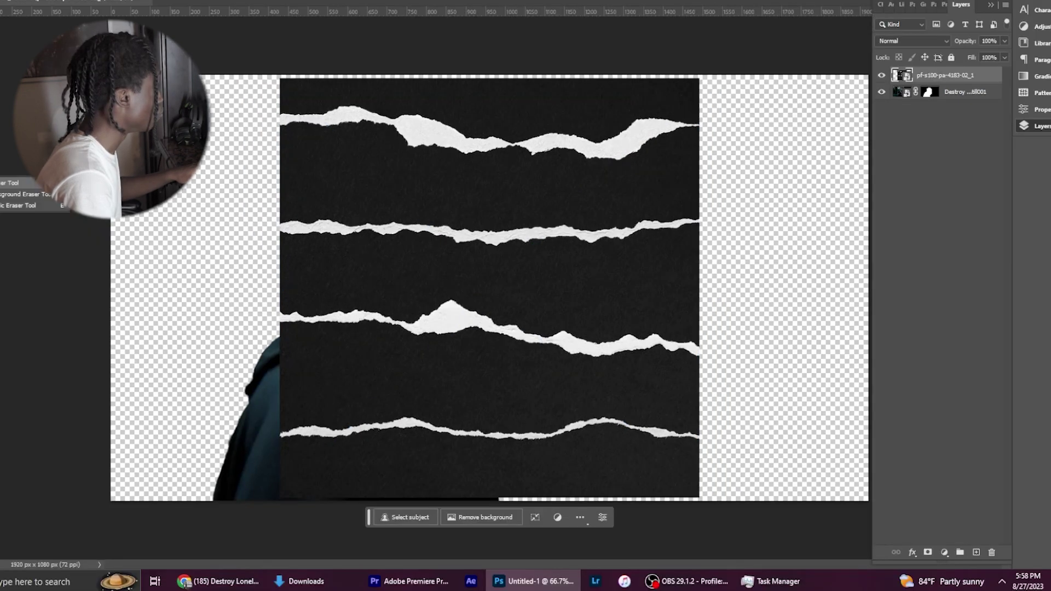
Step: Erase the black areas of the torn paper layer and remove the lower three strips, keeping only the uppermost one
click(453, 197)
click(475, 188)
click(521, 136)
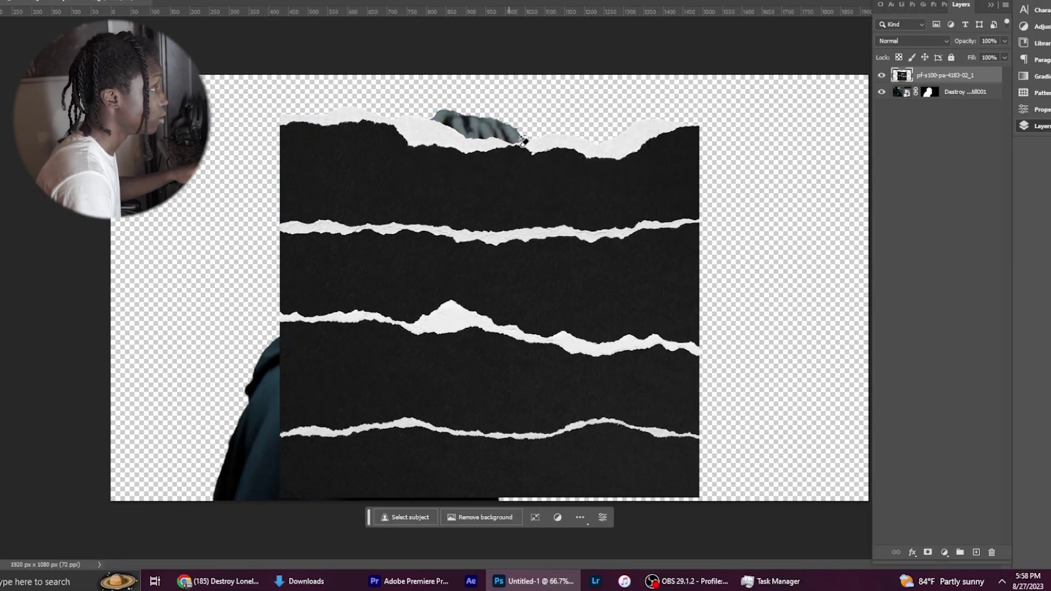
click(489, 199)
mouse_move(513, 238)
mouse_down()
mouse_move(503, 372)
mouse_move(525, 487)
mouse_up()
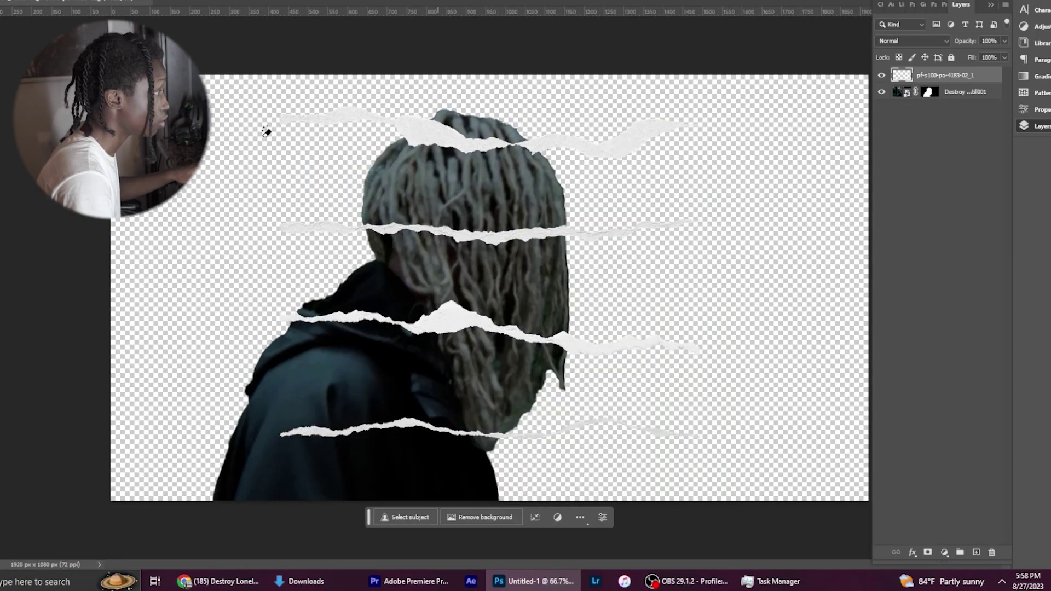
mouse_move(294, 256)
mouse_down()
mouse_move(492, 305)
mouse_move(450, 434)
mouse_move(235, 253)
mouse_up()
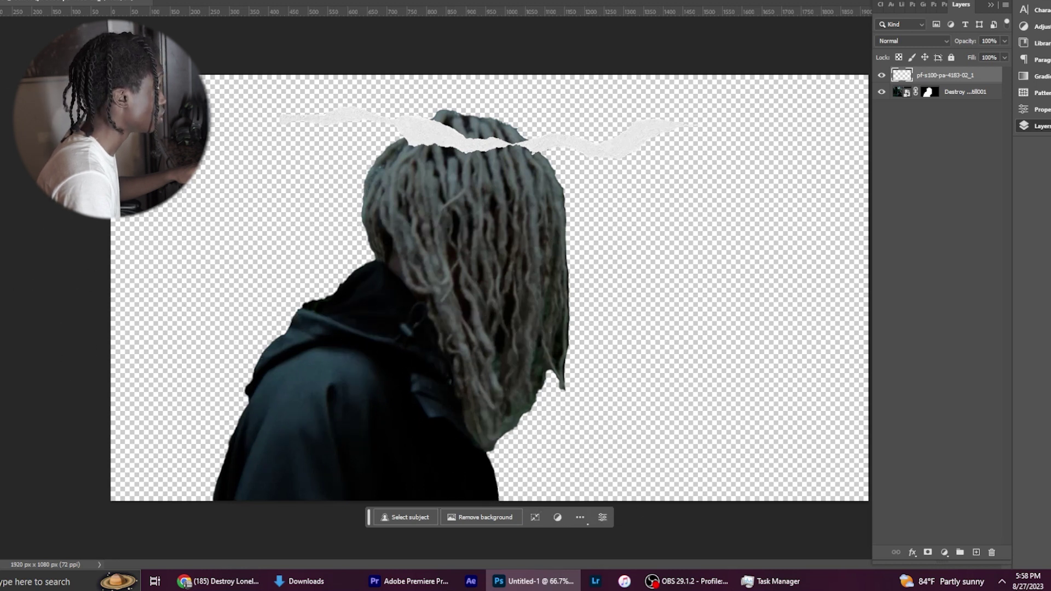
Step: Rotate the remaining torn strip upright with Free Transform and position it along the figure's back
drag(394, 149, 87, 219)
right_click(195, 206)
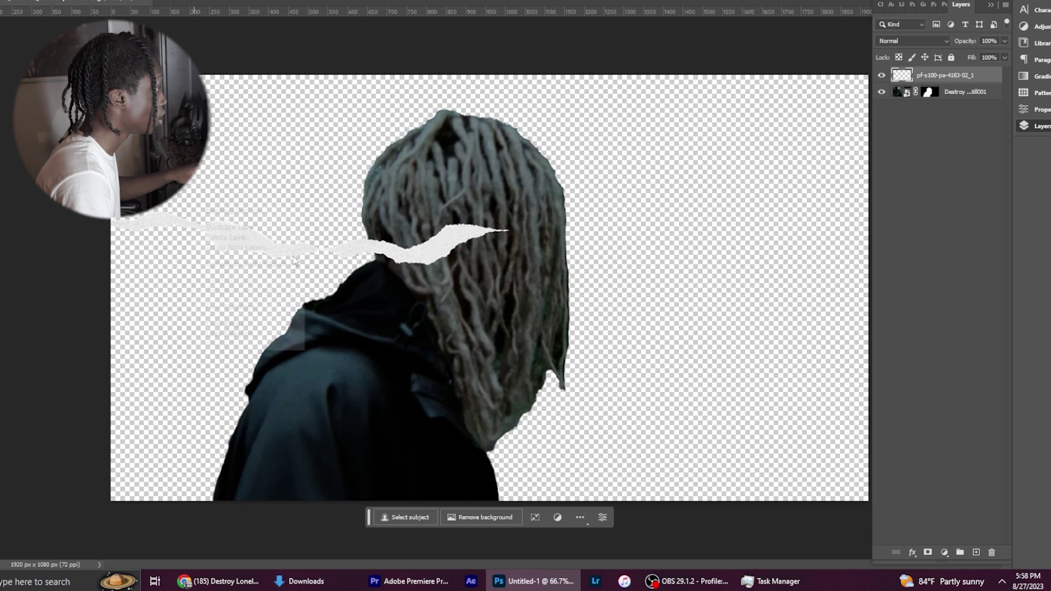
click(265, 307)
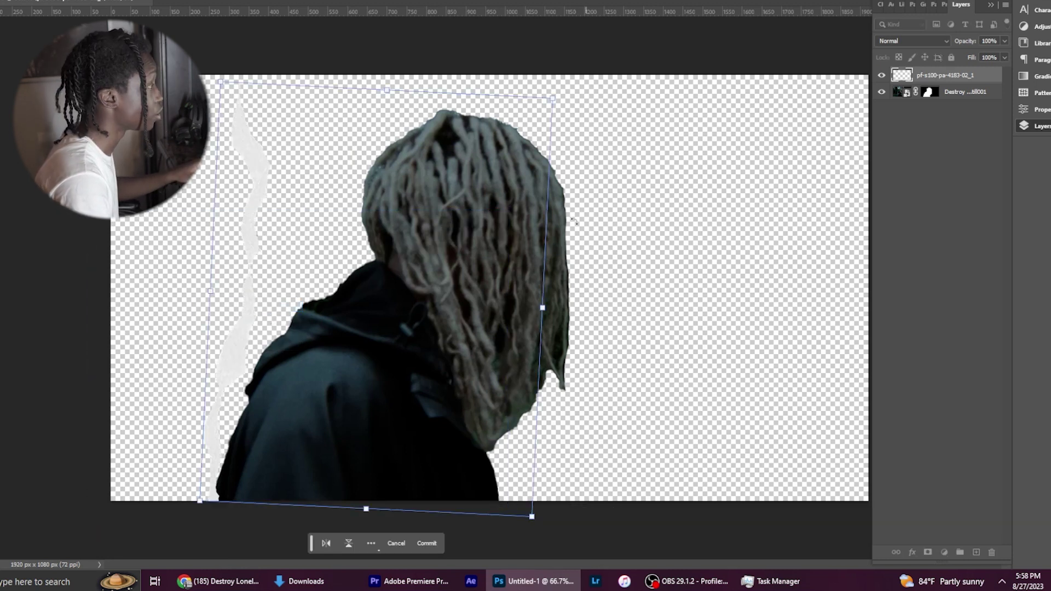
drag(447, 291, 450, 291)
key(Return)
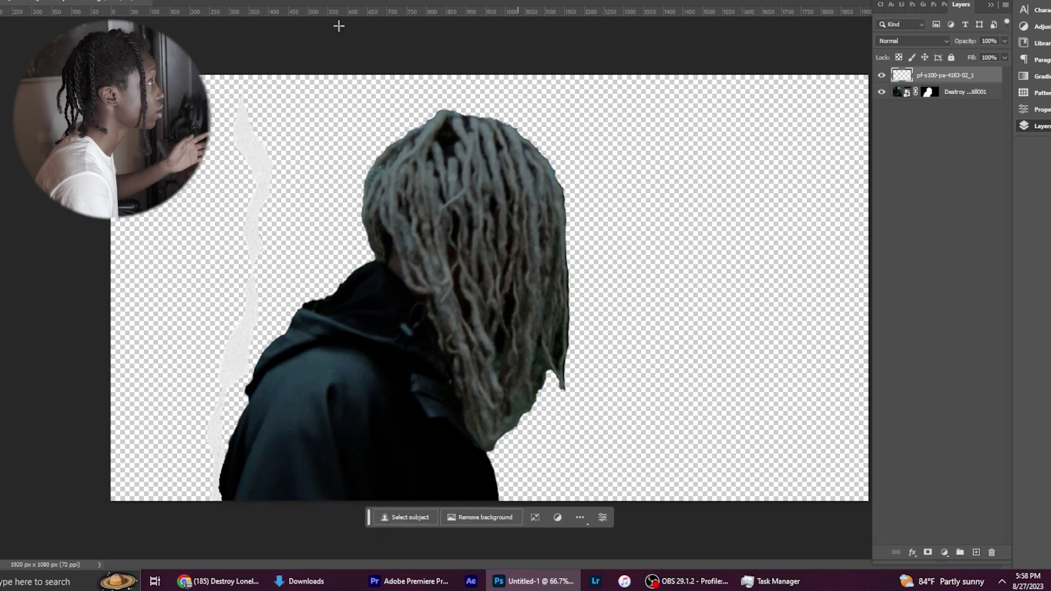
drag(268, 411, 252, 413)
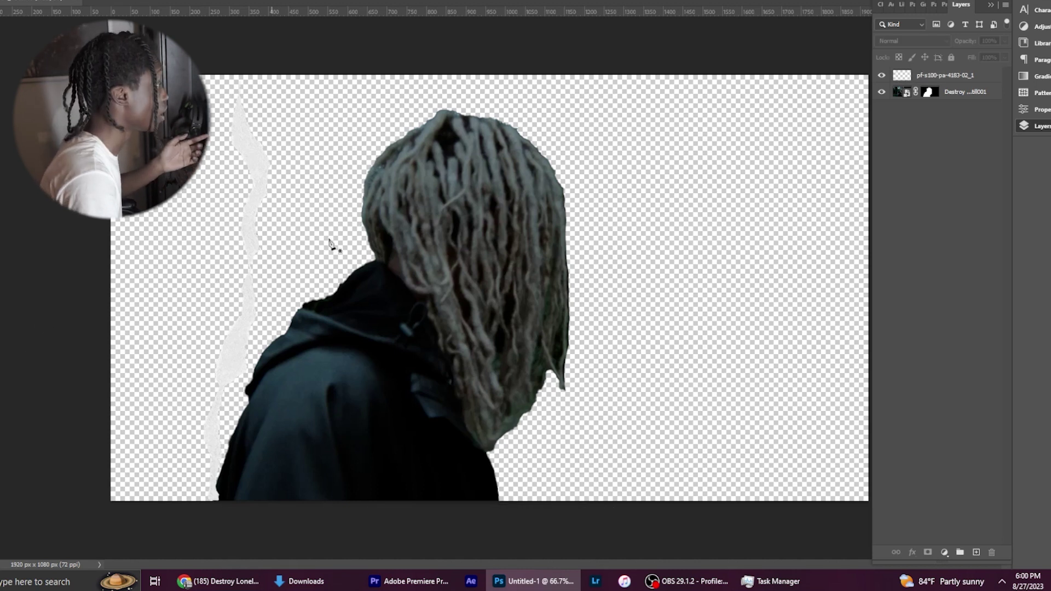
Step: Start a Puppet Warp on the torn paper strip's layer
click(920, 75)
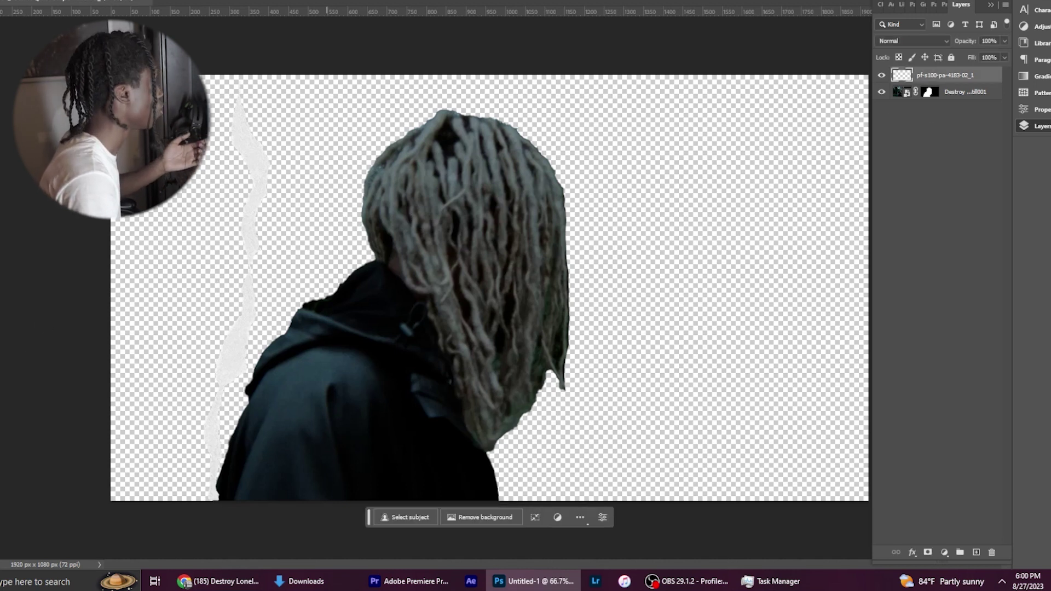
key(alt+e)
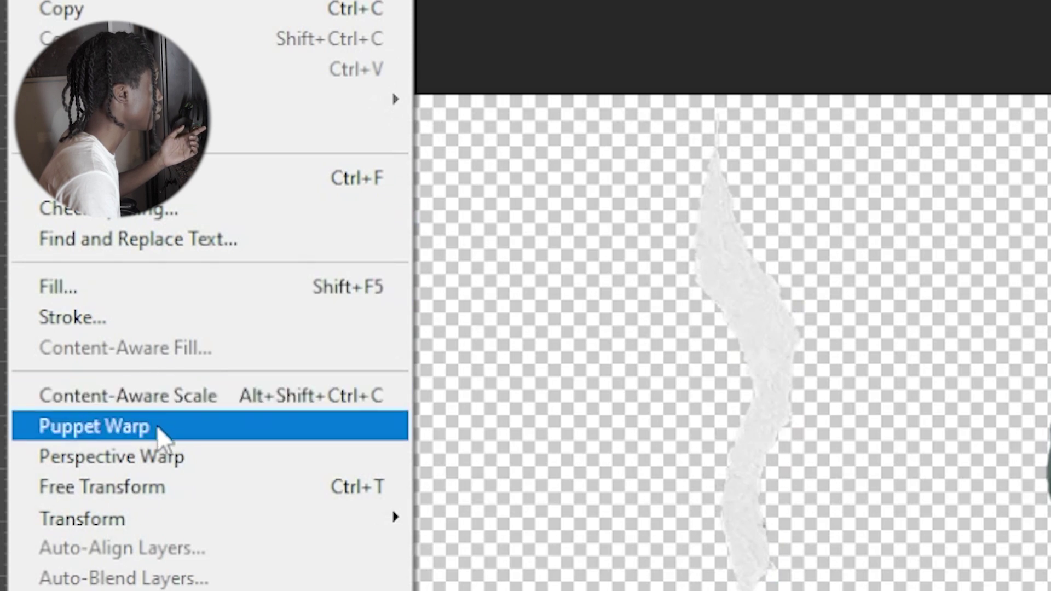
click(28, 198)
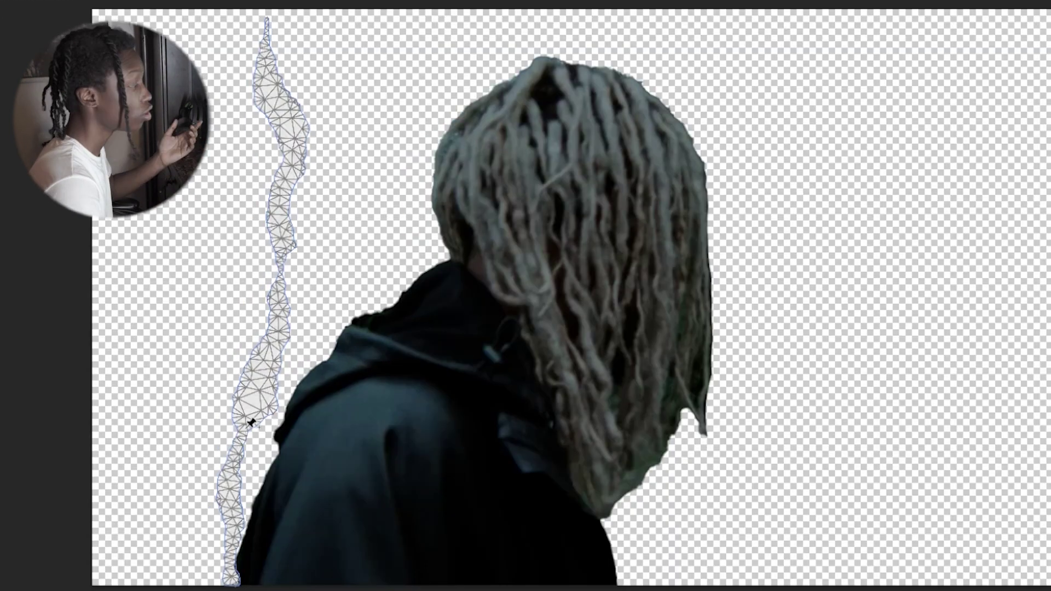
click(246, 428)
drag(245, 429, 272, 425)
key(ctrl+z)
Step: Pin the strip's lower end and bend its lower half along the figure's back and shoulder up to the hood
click(231, 578)
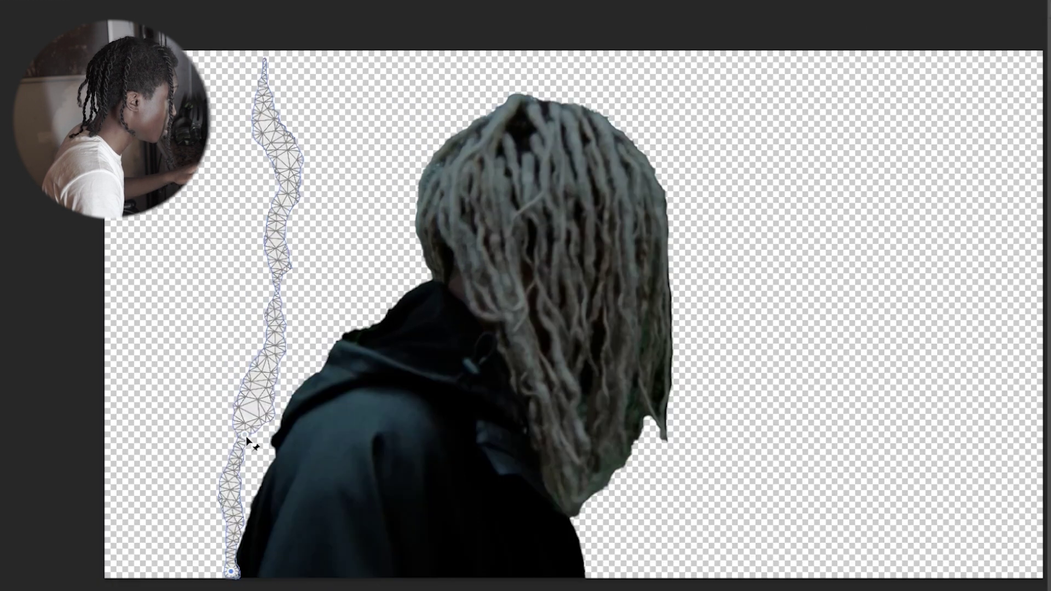
drag(249, 438, 282, 441)
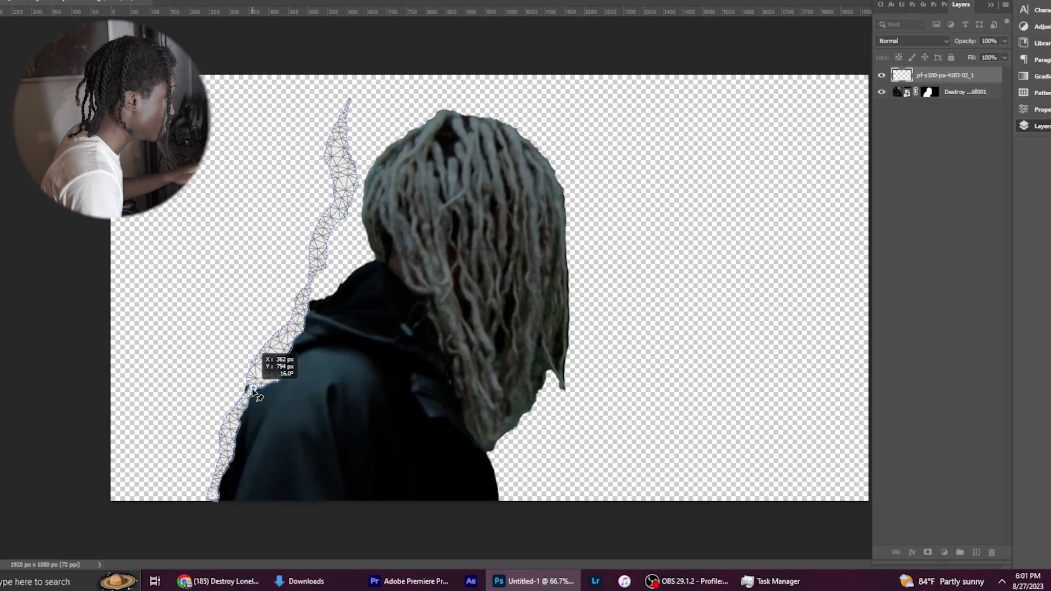
drag(255, 391, 292, 312)
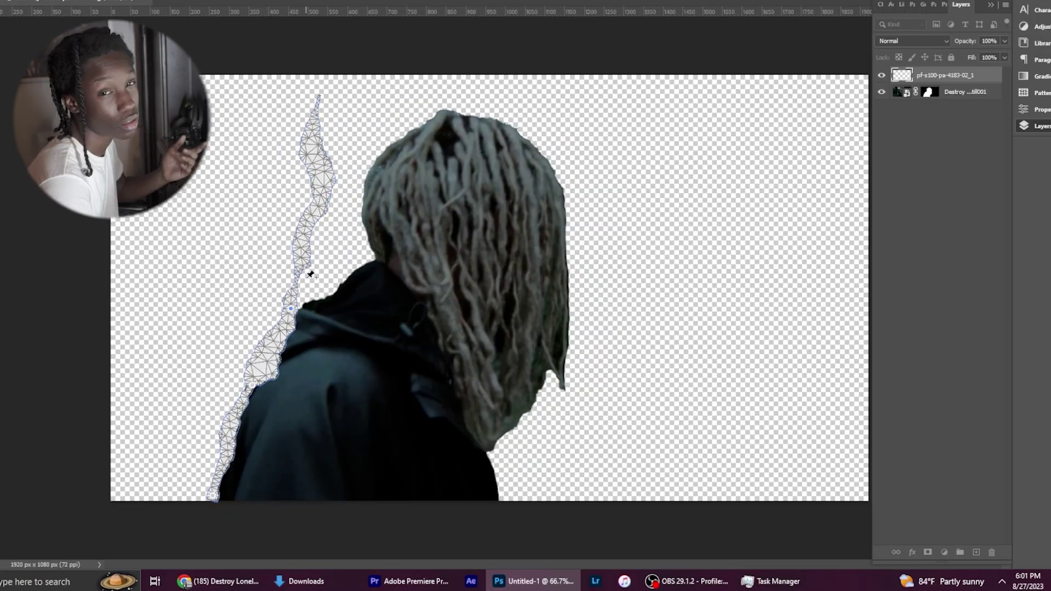
click(303, 245)
drag(297, 282, 326, 294)
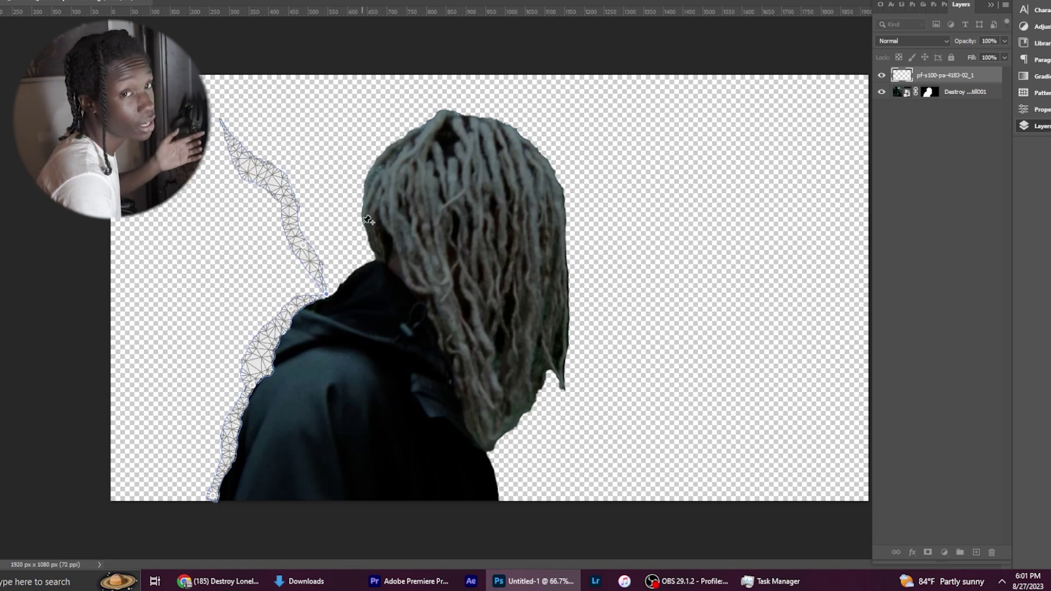
Step: Bend the strip's upper half around the neck and the adjoining edge of the hair, and apply the Puppet Warp
drag(304, 246, 388, 249)
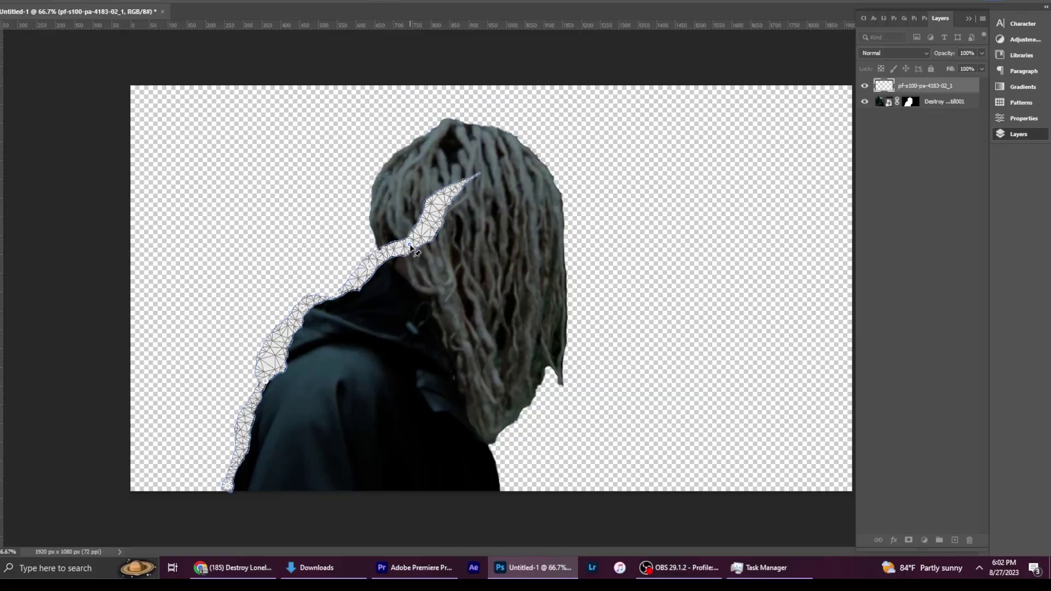
drag(489, 208, 445, 195)
drag(385, 104, 419, 87)
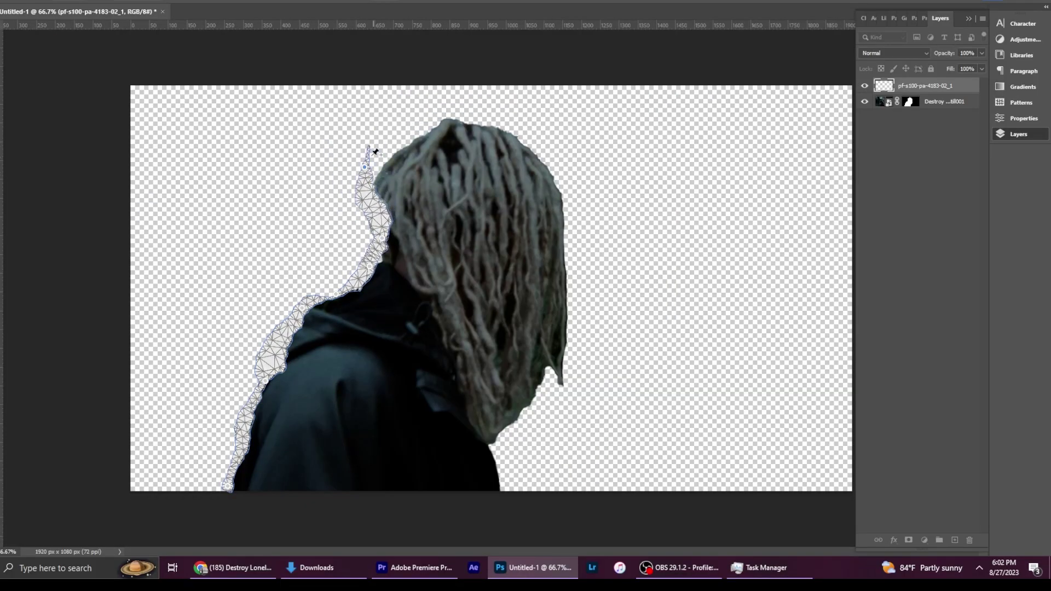
key(ctrl+z)
drag(364, 167, 415, 137)
click(369, 192)
key(Return)
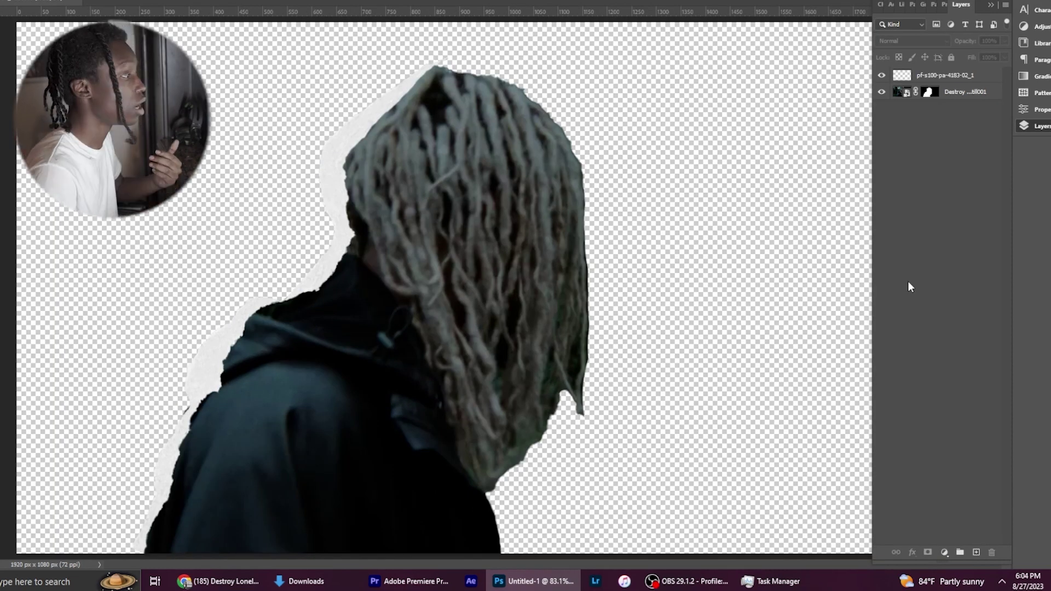
Step: Place a second copy of pf-s100-pa-4183-02_1 from the Downloads folder into the Photoshop document
click(304, 581)
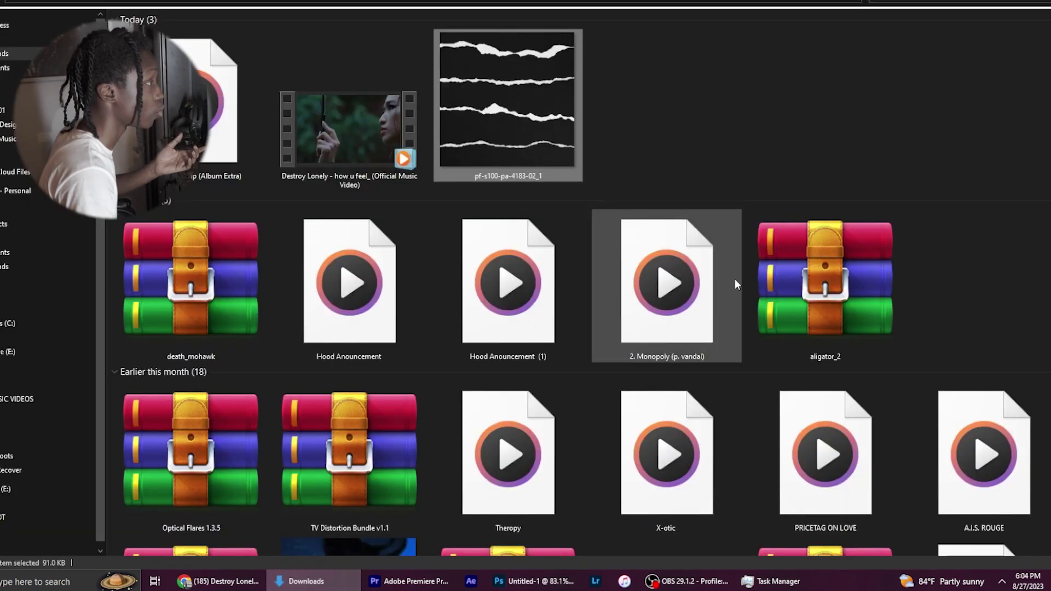
drag(474, 137, 499, 280)
click(505, 1)
Step: Rasterize the second torn paper layer and erase all the black areas between its strips
click(387, 191)
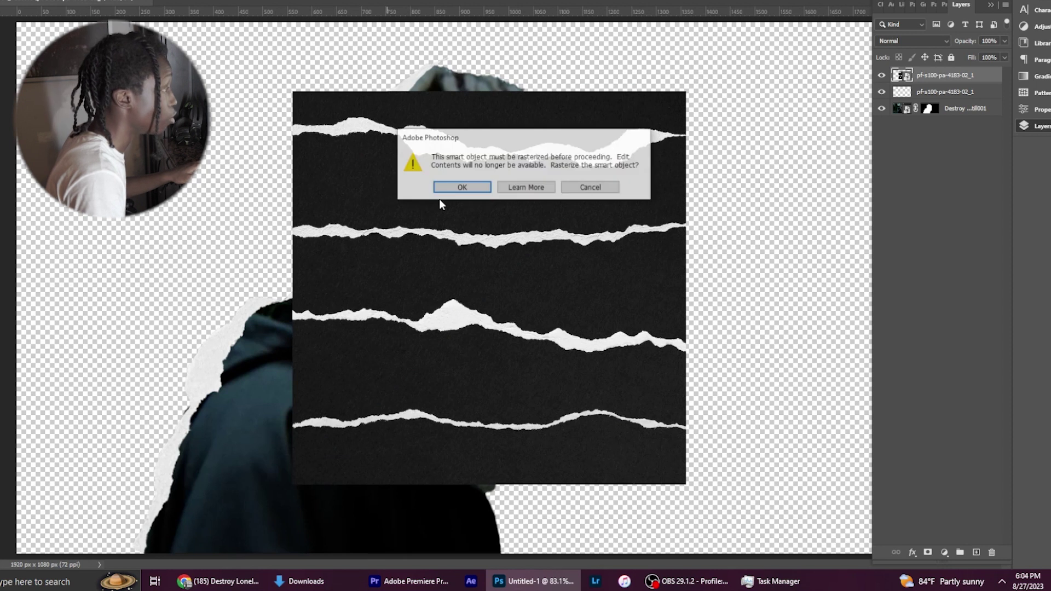
click(461, 187)
click(456, 194)
click(487, 144)
click(499, 281)
click(497, 376)
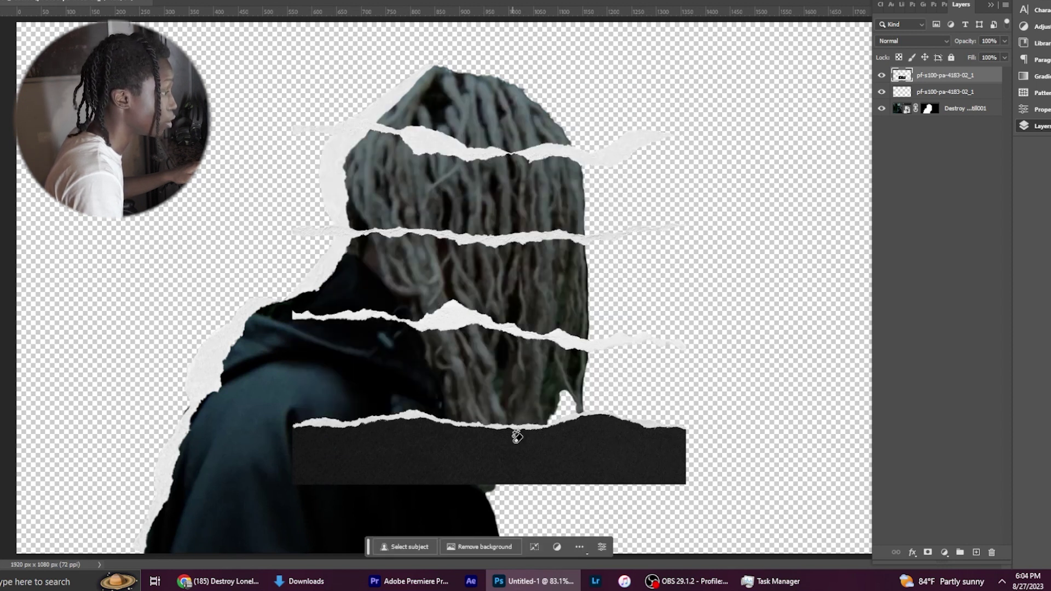
click(524, 457)
Step: Remove the first, third and fourth strips from the new paper layer, keeping only the second one
mouse_move(352, 27)
mouse_down()
mouse_move(399, 64)
mouse_move(653, 41)
mouse_up()
click(678, 382)
drag(569, 386, 547, 387)
Step: Rotate the second layer's strip about 90° with Free Transform and move it down to the canvas's lower edge over the hair
right_click(467, 184)
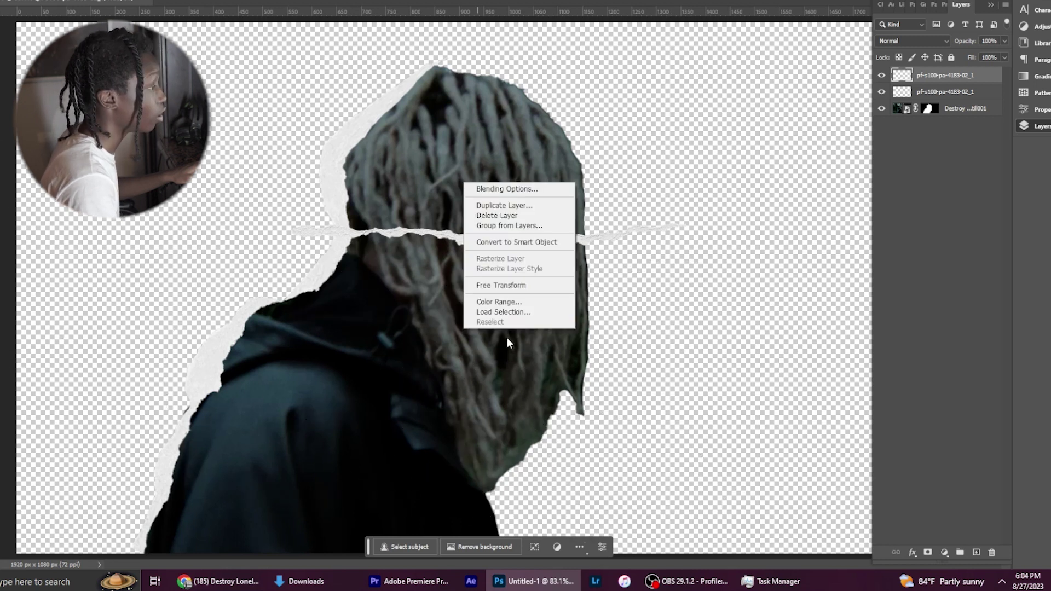
click(520, 285)
drag(684, 232, 663, 425)
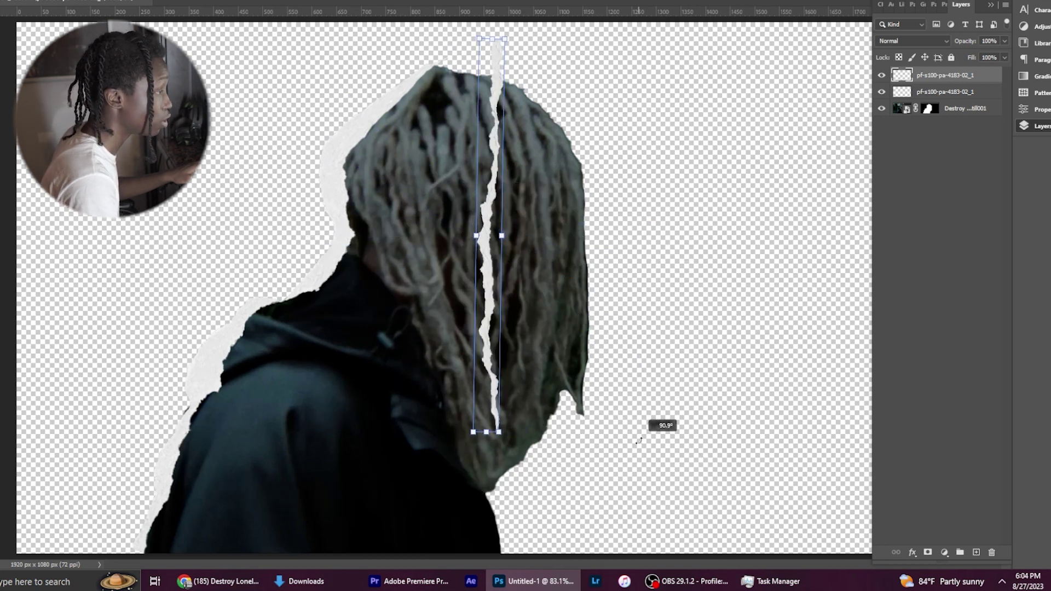
drag(502, 420, 495, 527)
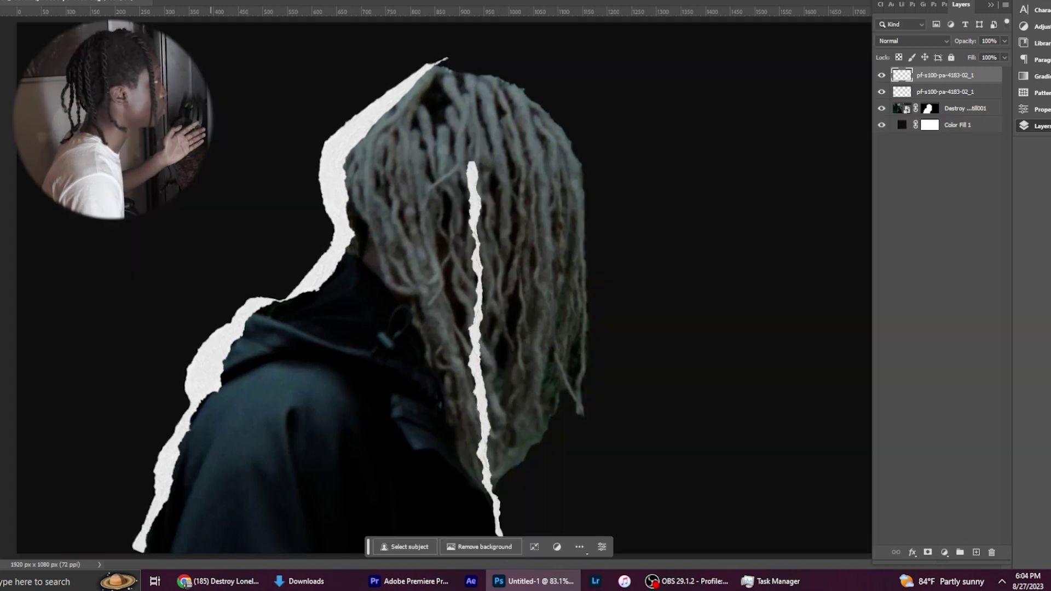
Step: Start a Puppet Warp on the upright strip over the hair
key(alt+e)
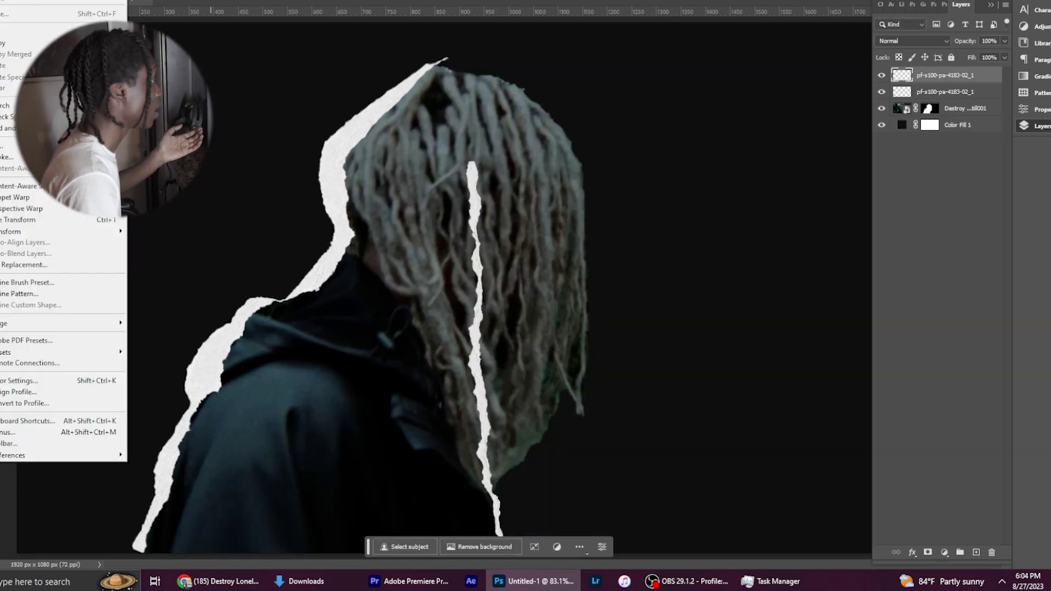
click(37, 197)
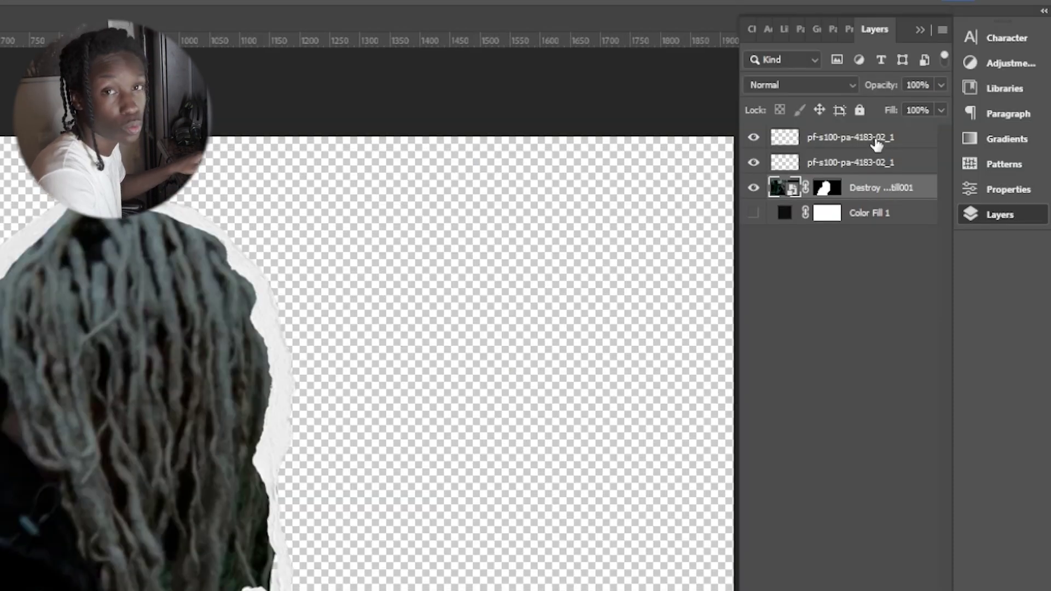
Step: Merge both torn paper layers and the masked figure layer into one layer
shift+click(959, 76)
right_click(874, 159)
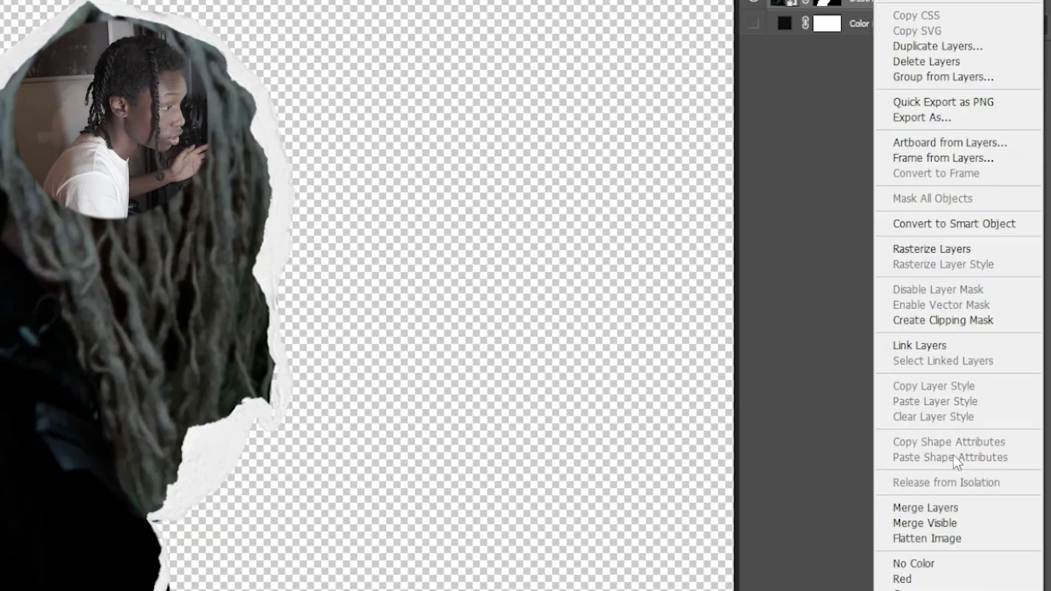
click(948, 510)
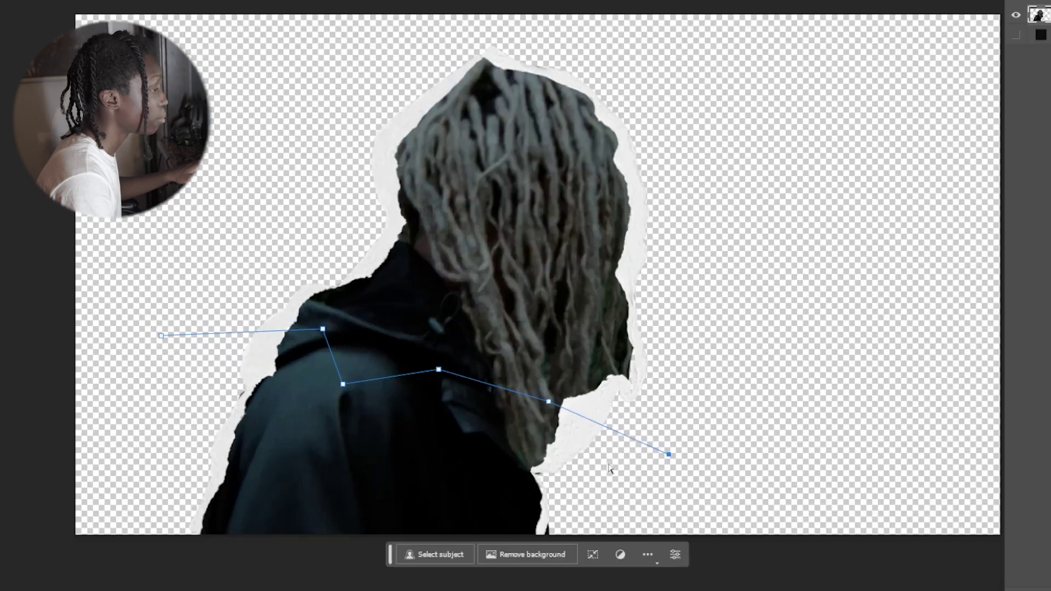
Step: Draw a closed path running jaggedly across the shoulder and around the lower body, and mask the merged layer with it
click(572, 432)
click(650, 489)
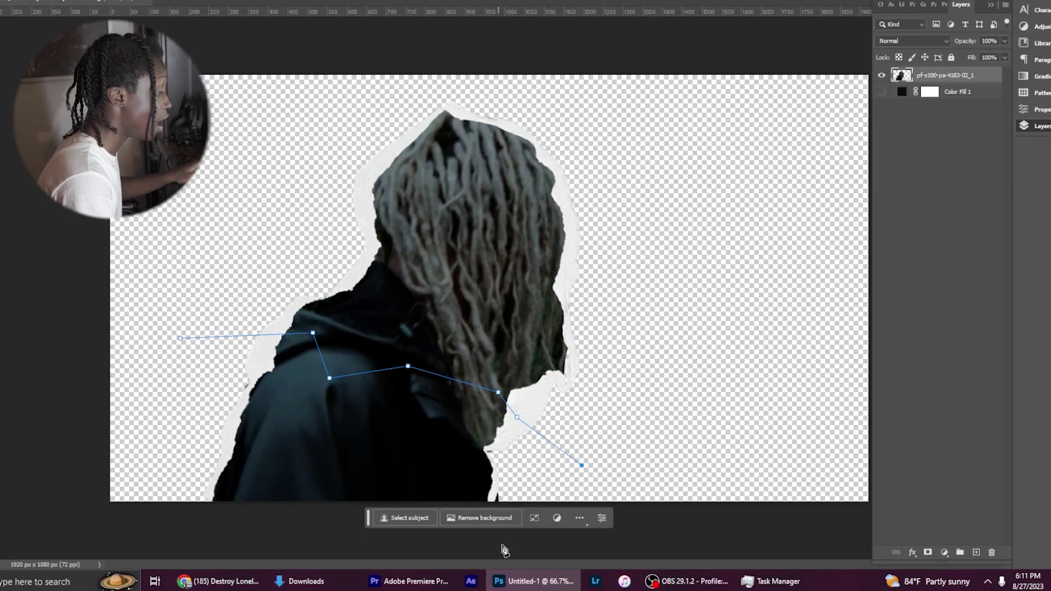
click(553, 585)
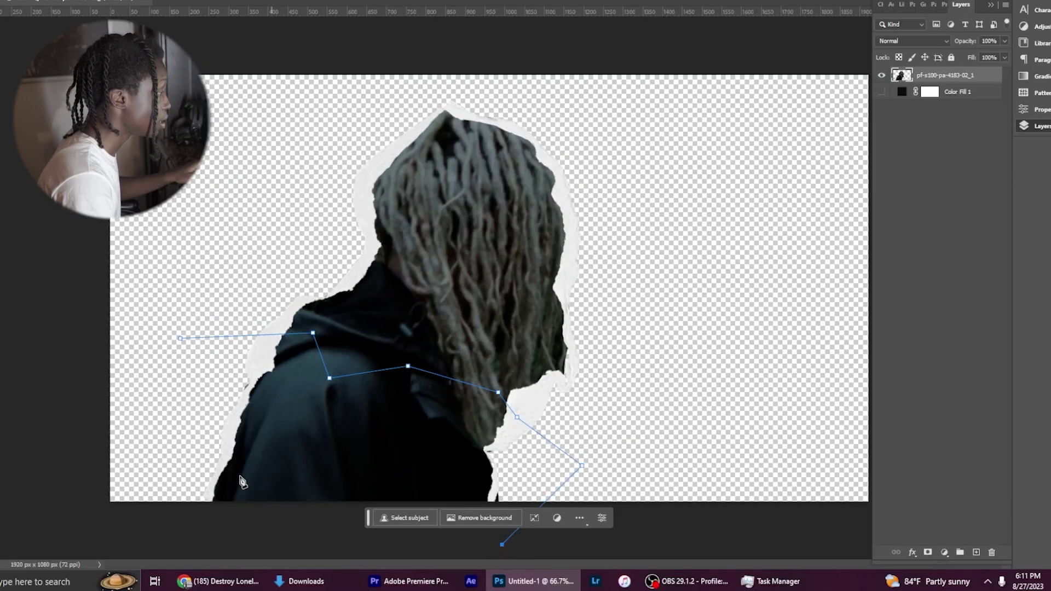
click(182, 510)
click(180, 338)
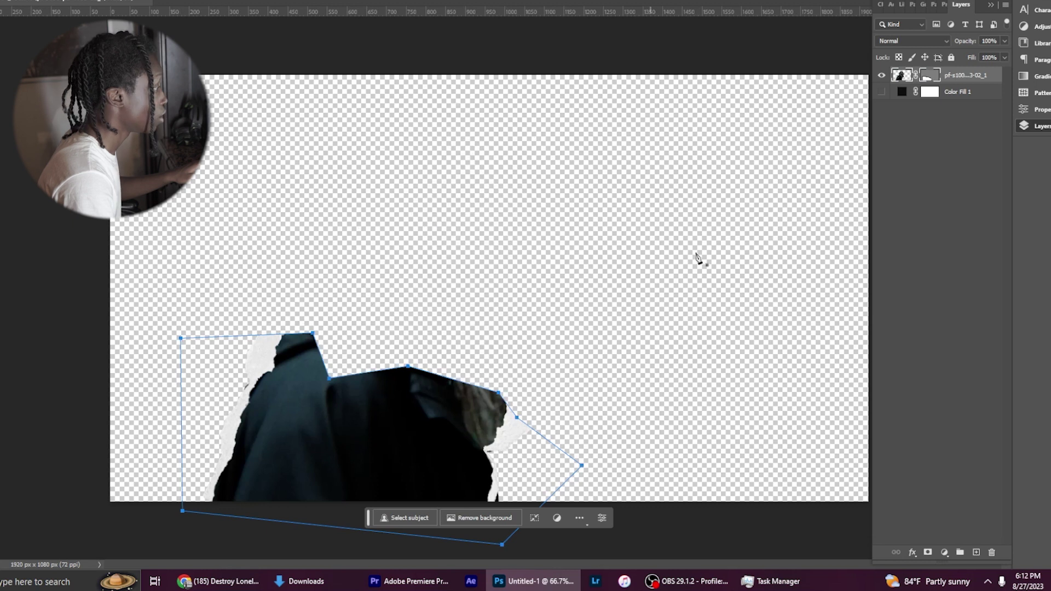
click(945, 350)
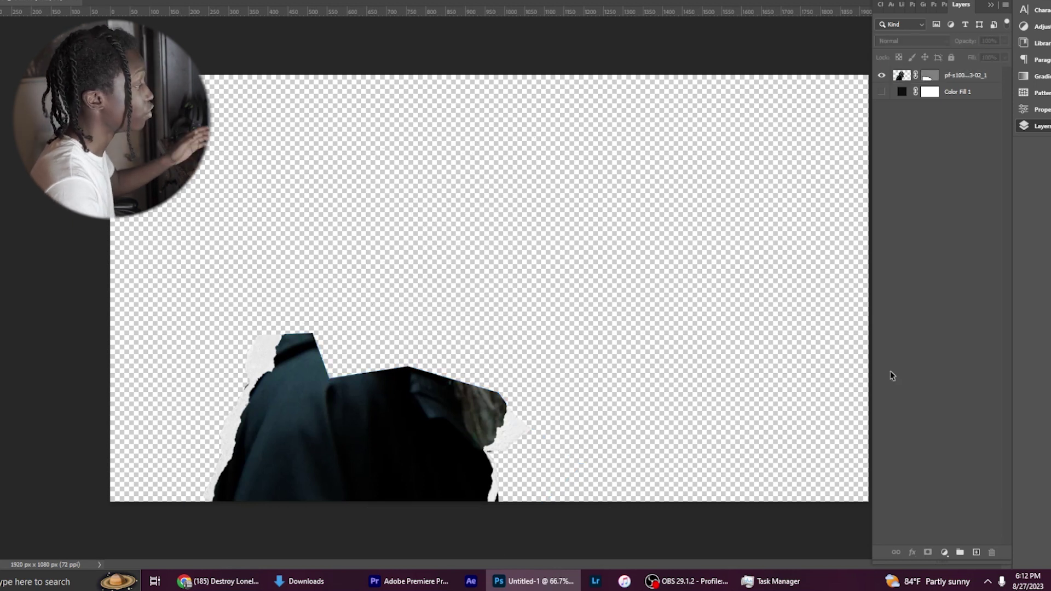
Step: Export the masked lower-body piece for web as a transparent PNG-24 named DES-1.png in the Documents folder
key(ctrl+alt+shift+s)
click(776, 416)
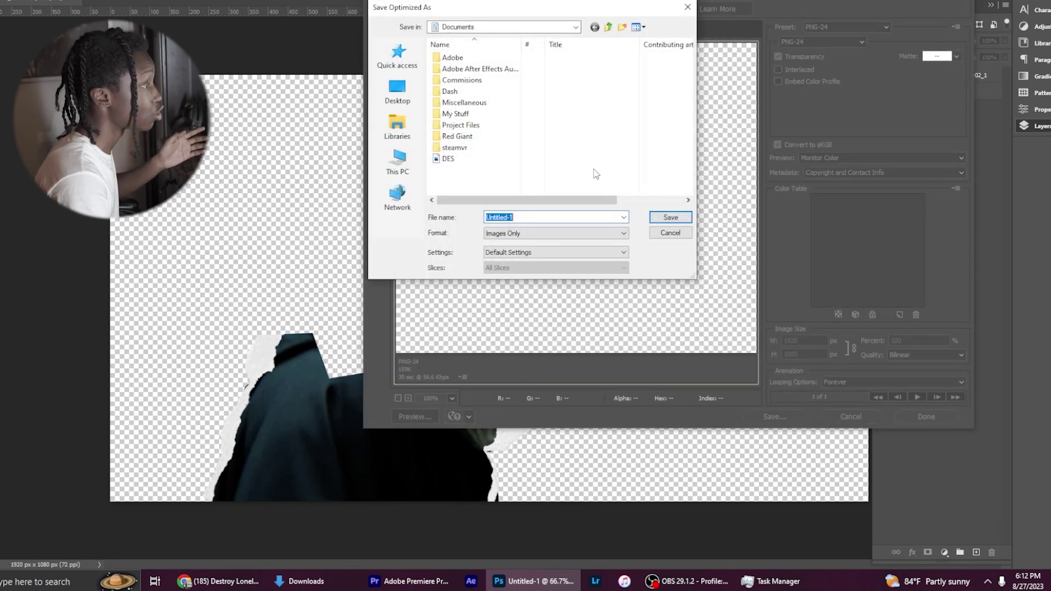
click(586, 159)
click(500, 218)
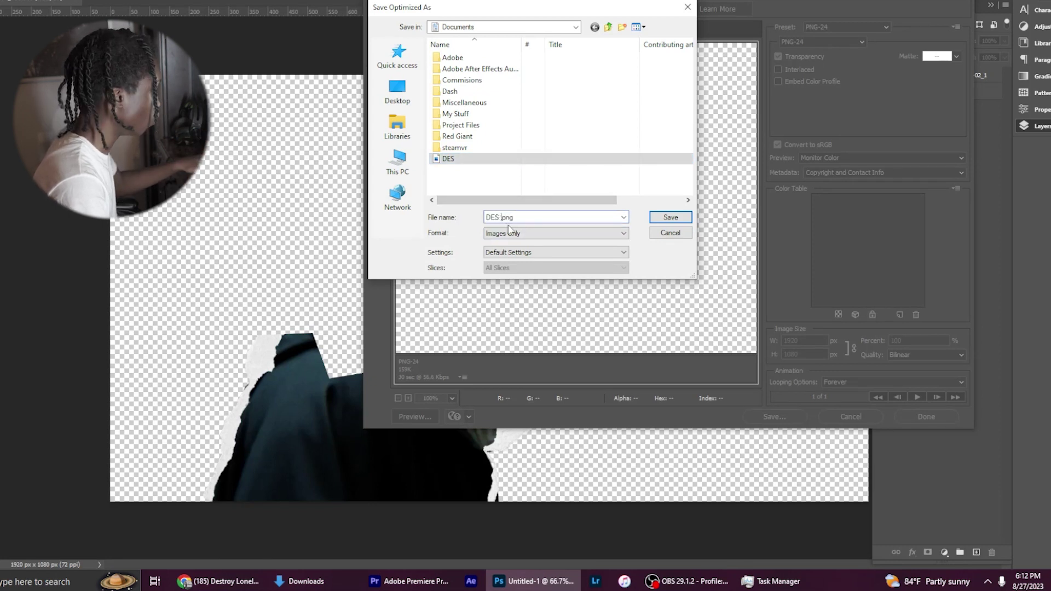
key(Return)
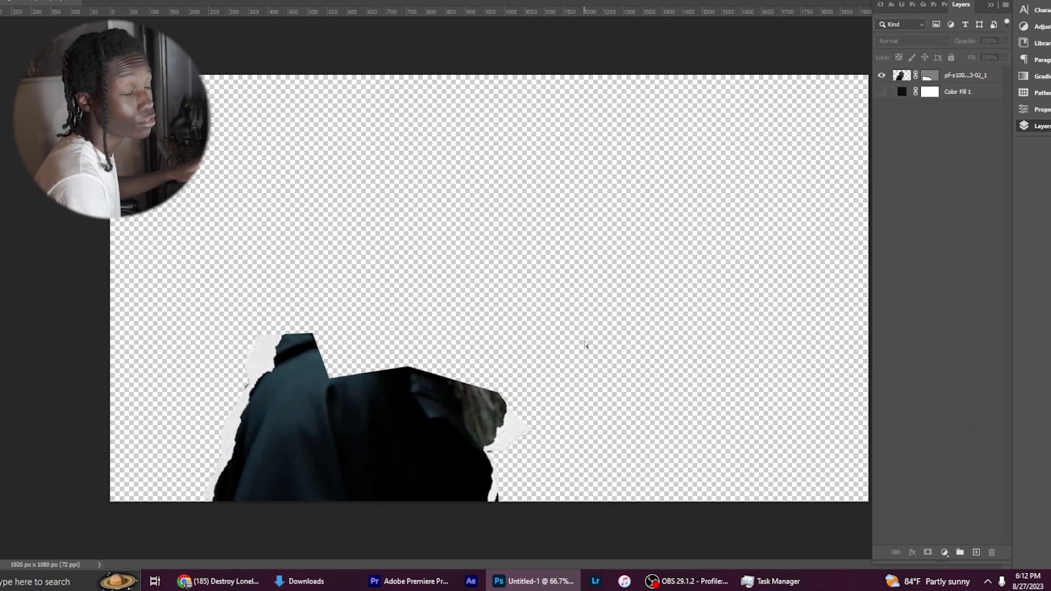
Step: Undo the mask and the whole shoulder path on the merged layer
key(ctrl+z)
key(ctrl+z)
key(ctrl+z)
key(ctrl+z)
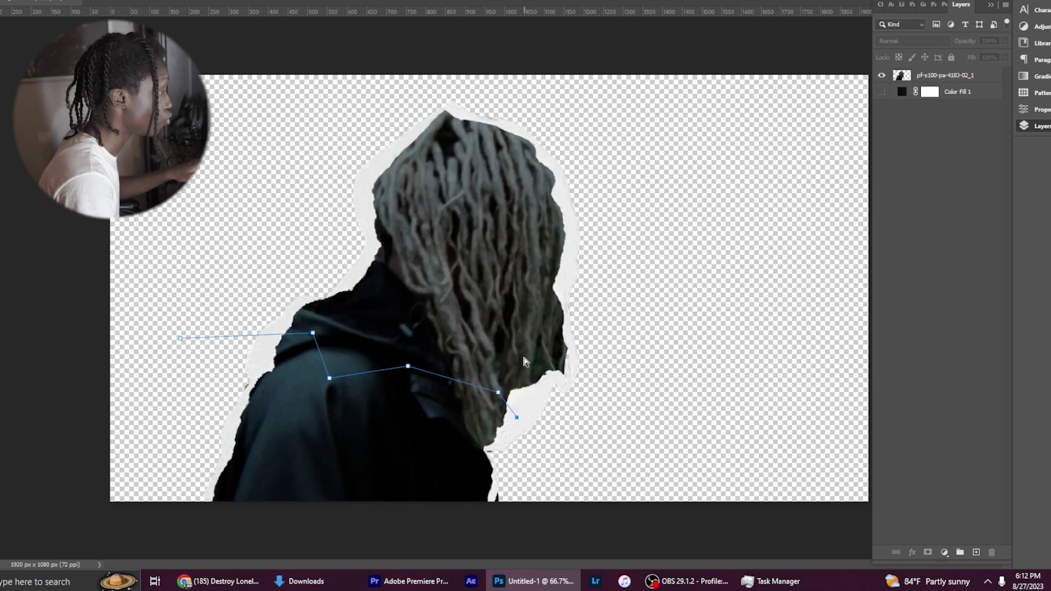
key(ctrl+z)
key(ctrl+z)
key(ctrl+z)
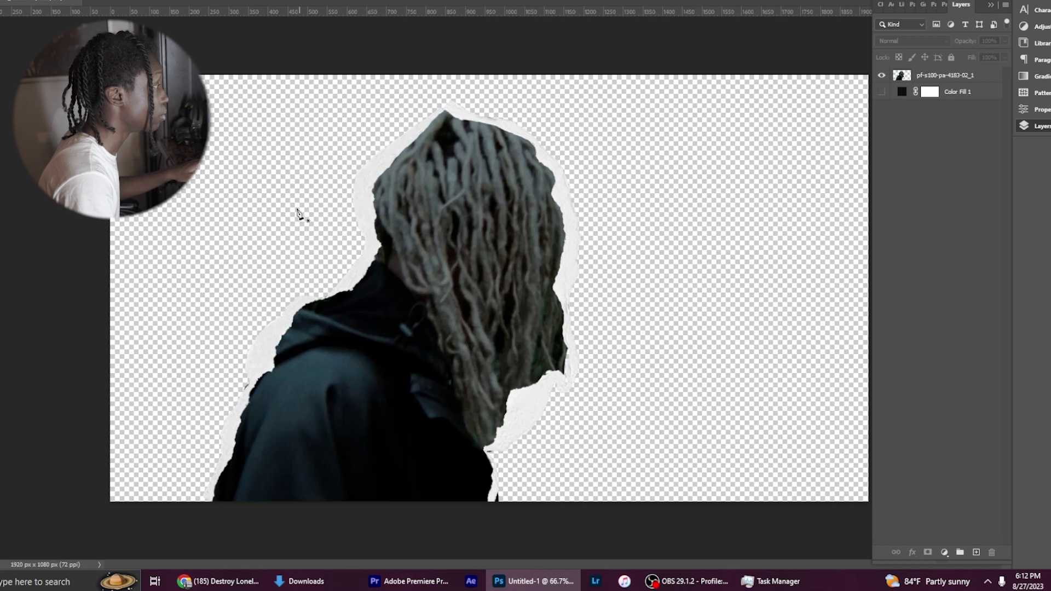
key(ctrl+shift+z)
key(ctrl+shift+z)
key(ctrl+shift+z)
key(ctrl+shift+z)
key(ctrl+shift+z)
key(ctrl+shift+z)
key(ctrl+shift+z)
key(ctrl+shift+z)
key(ctrl+shift+z)
key(ctrl+shift+z)
key(ctrl+shift+z)
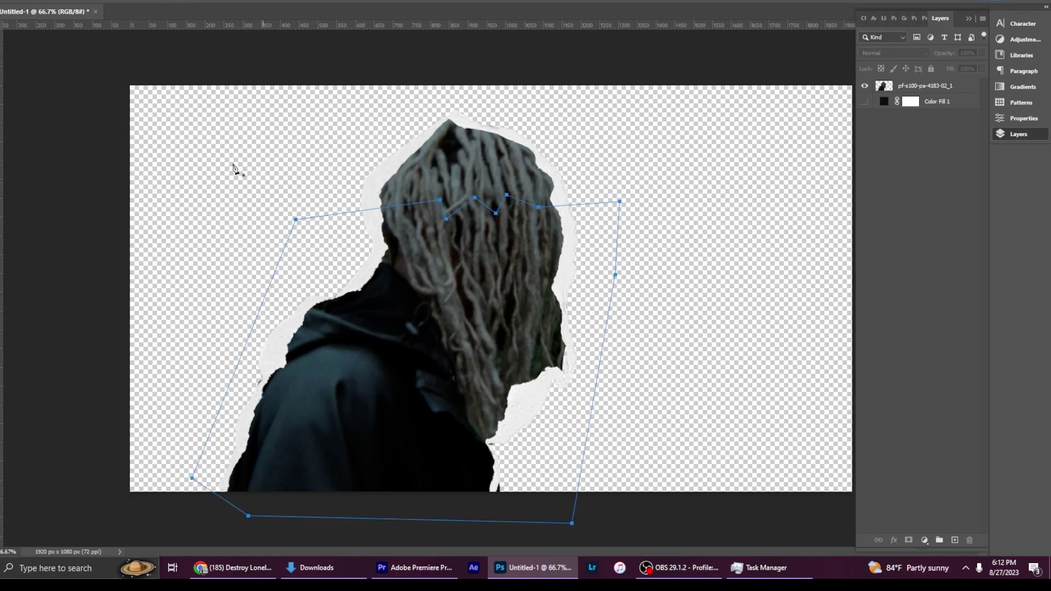
click(935, 88)
key(ctrl+shift+z)
key(ctrl+z)
key(ctrl+z)
key(ctrl+z)
key(ctrl+z)
key(ctrl+z)
key(ctrl+z)
key(ctrl+z)
key(ctrl+z)
key(ctrl+z)
key(ctrl+z)
key(ctrl+z)
key(ctrl+z)
key(ctrl+z)
key(ctrl+z)
Step: Draw a new jagged path across the hair, starting outside the paper outline behind the head
click(344, 237)
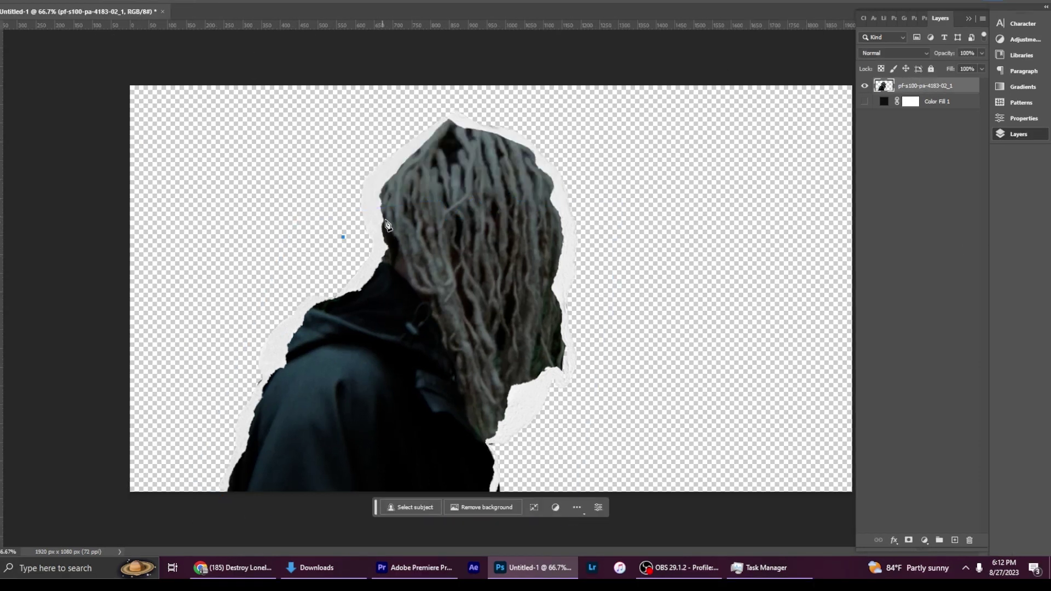
click(393, 219)
click(435, 241)
click(446, 232)
click(455, 240)
key(ctrl+shift+z)
key(ctrl+shift+z)
key(ctrl+shift+z)
key(ctrl+shift+z)
key(ctrl+shift+z)
key(ctrl+shift+z)
key(ctrl+shift+z)
key(ctrl+shift+z)
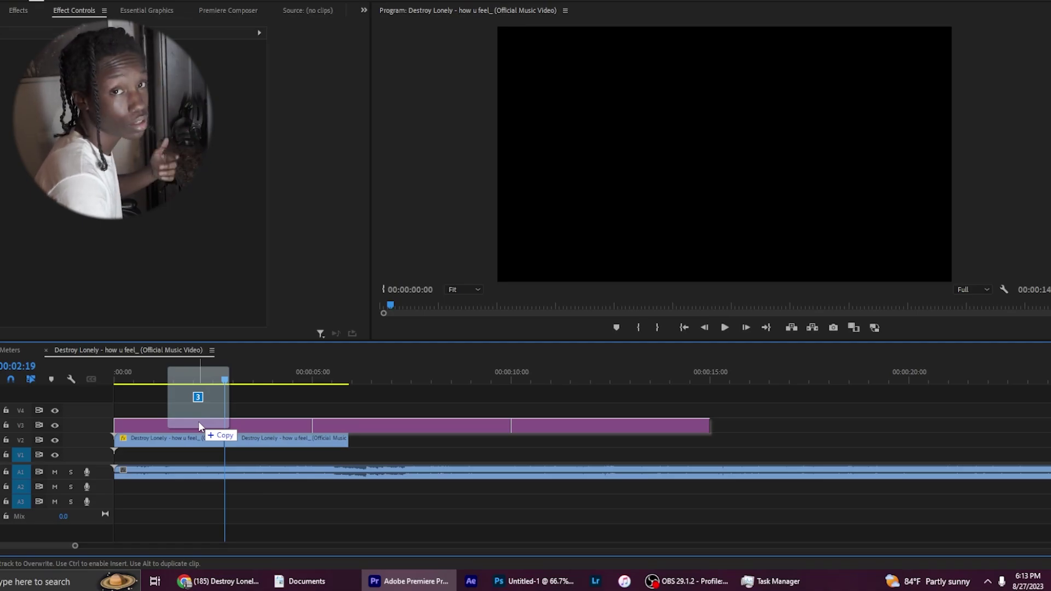
Step: Switch to Premiere Pro and place the three exported DES cutout images on track V3 from the sequence's start
drag(198, 422, 198, 422)
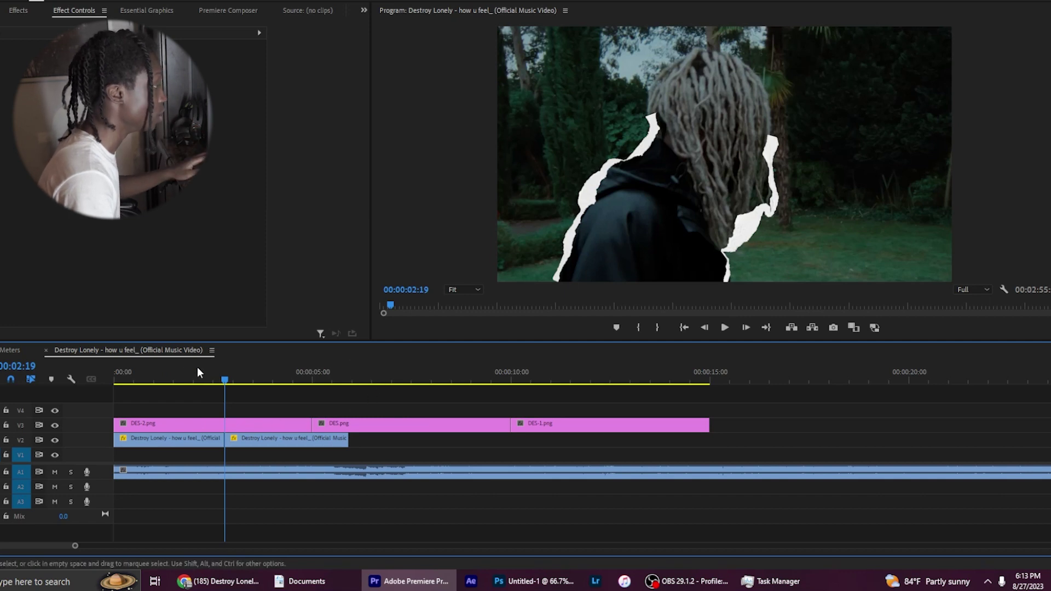
drag(197, 372, 147, 409)
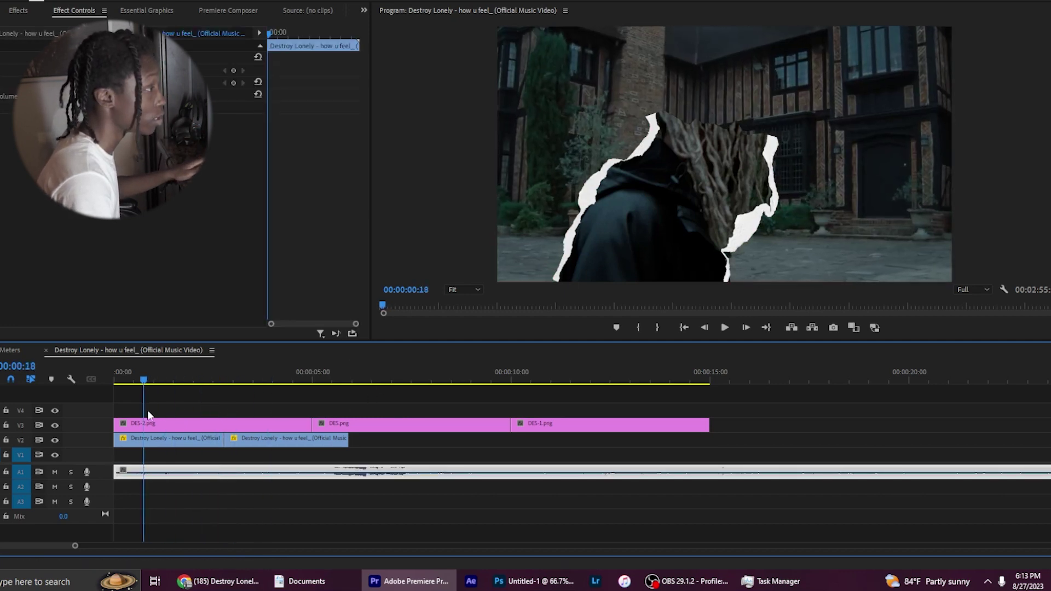
Step: Put DES-1.png first on V4 with DES-2.png directly behind it, both trimmed to a few frames ending at 00:00:02:13
drag(215, 423, 663, 422)
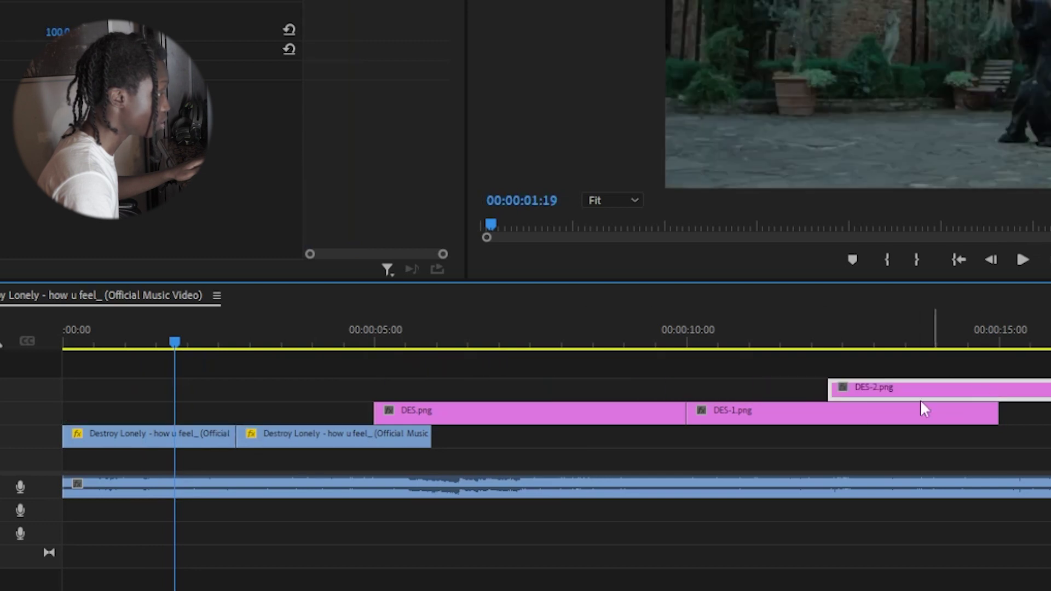
drag(758, 414, 134, 392)
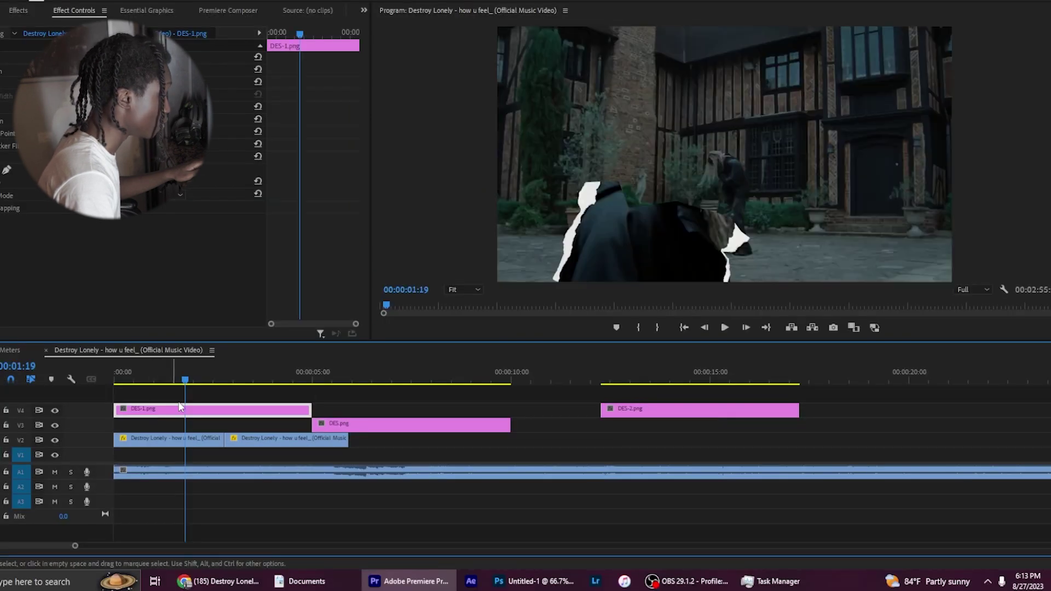
drag(661, 411, 272, 413)
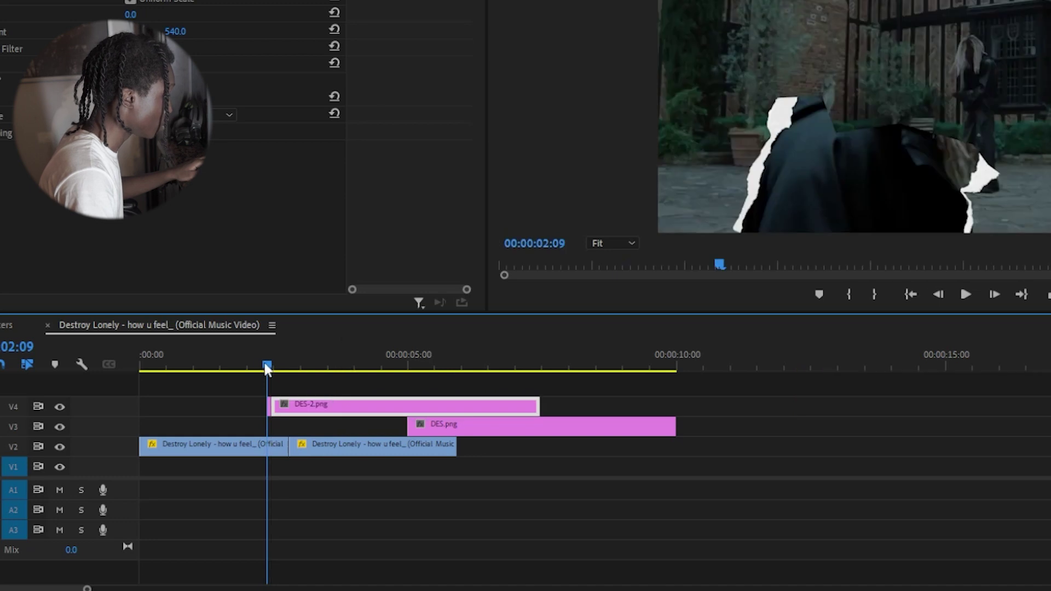
drag(209, 379, 215, 376)
drag(276, 360, 273, 361)
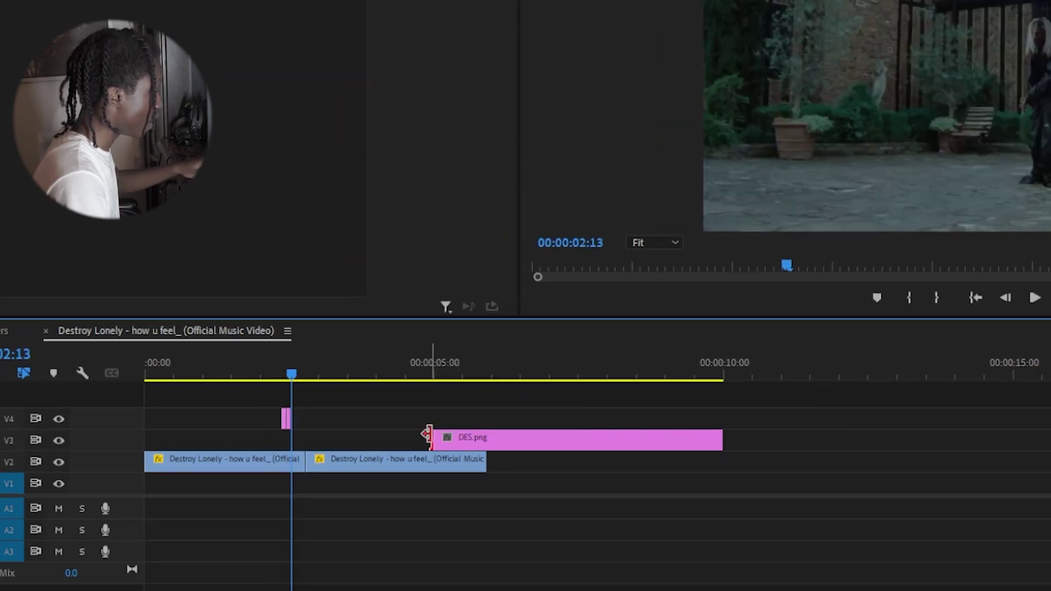
Step: Move DES.png on V3 to start at 00:00:02:13, cut it two frames in at 00:00:02:15 and delete the remainder
drag(410, 426, 294, 440)
click(1050, 297)
click(1050, 297)
key(c)
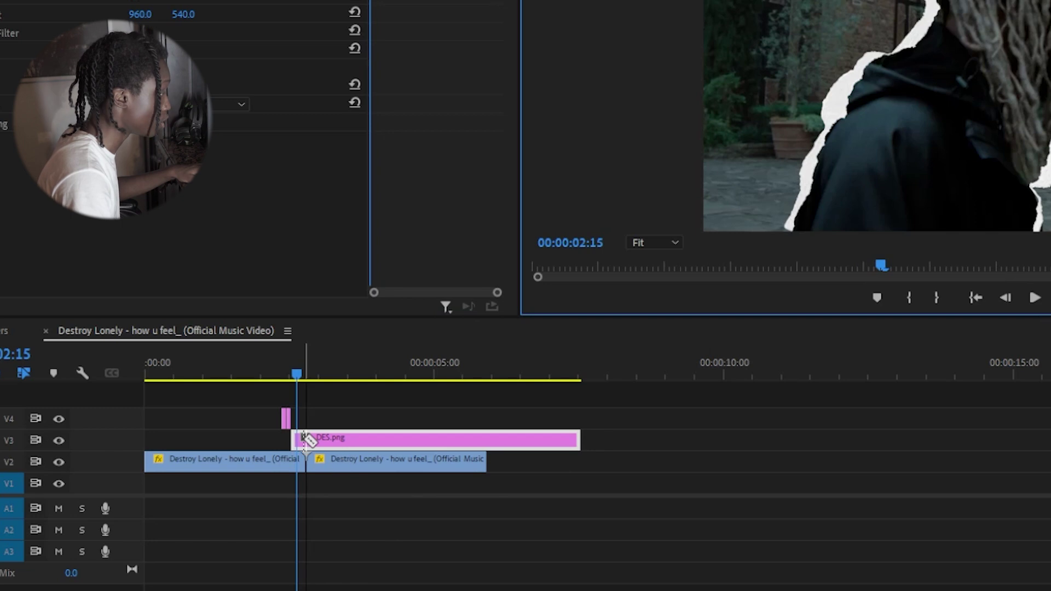
click(351, 460)
click(318, 440)
key(Delete)
Step: Select the three short cutout clips on tracks V3 and V4
drag(328, 436, 254, 396)
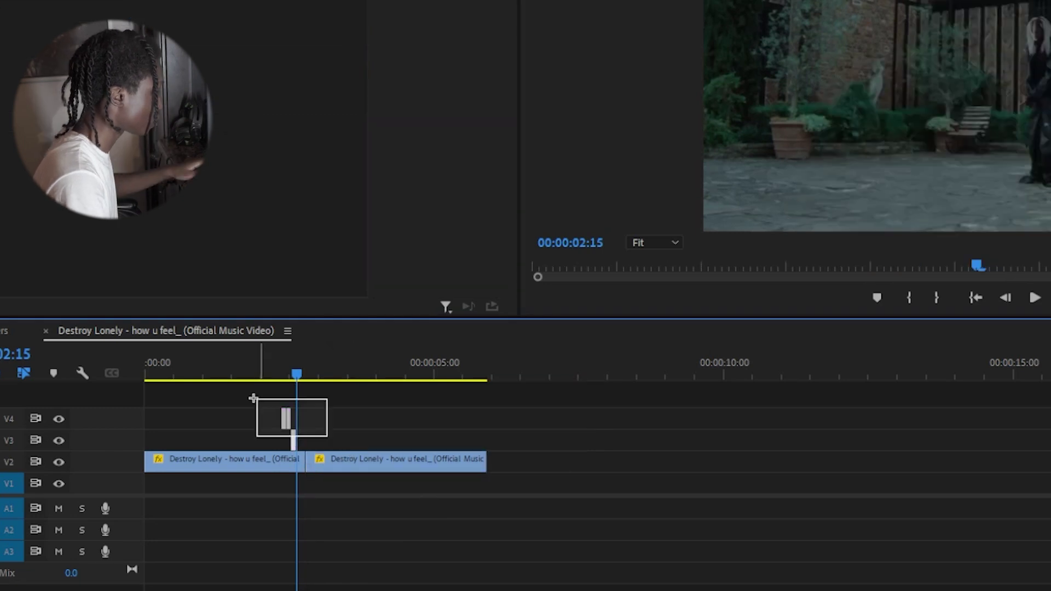